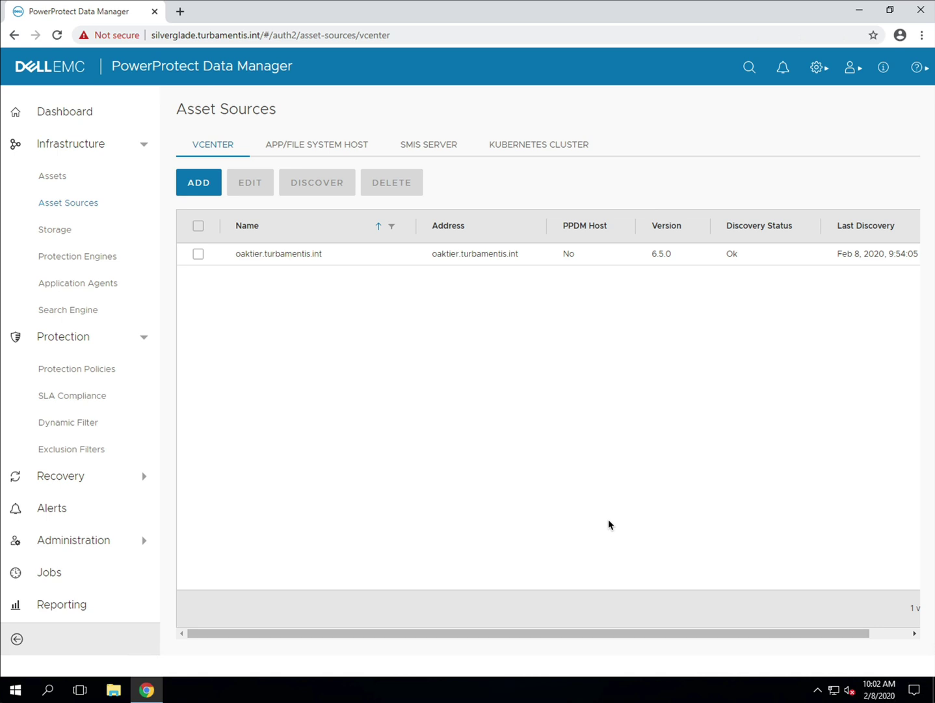
- Open the Assets VM inventory, search for 'nt4', then clear the search to list all VMs
left_click(63, 181)
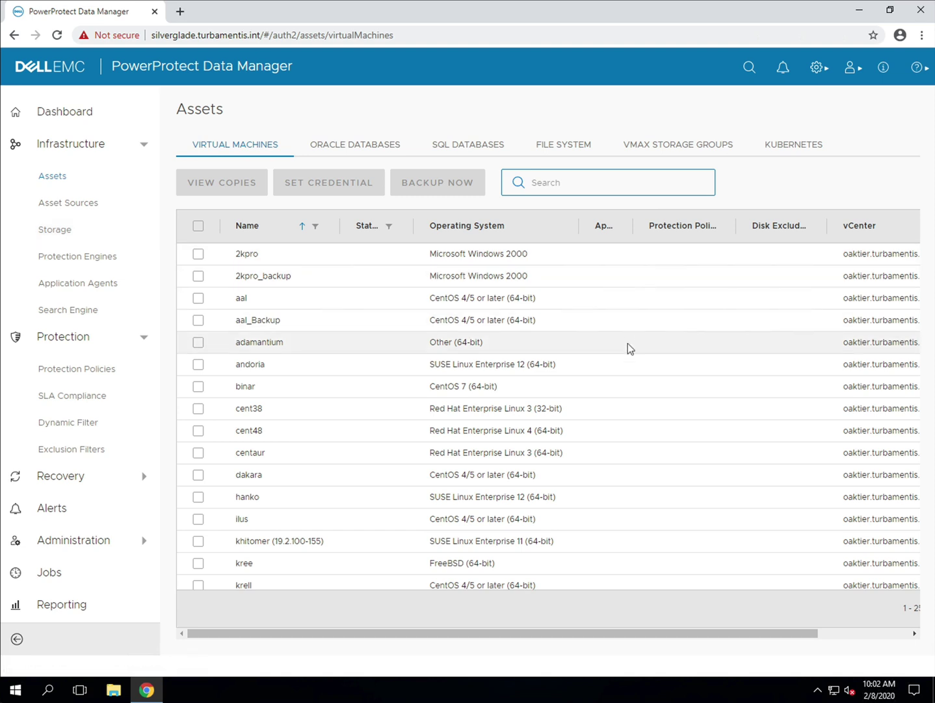
left_click(884, 634)
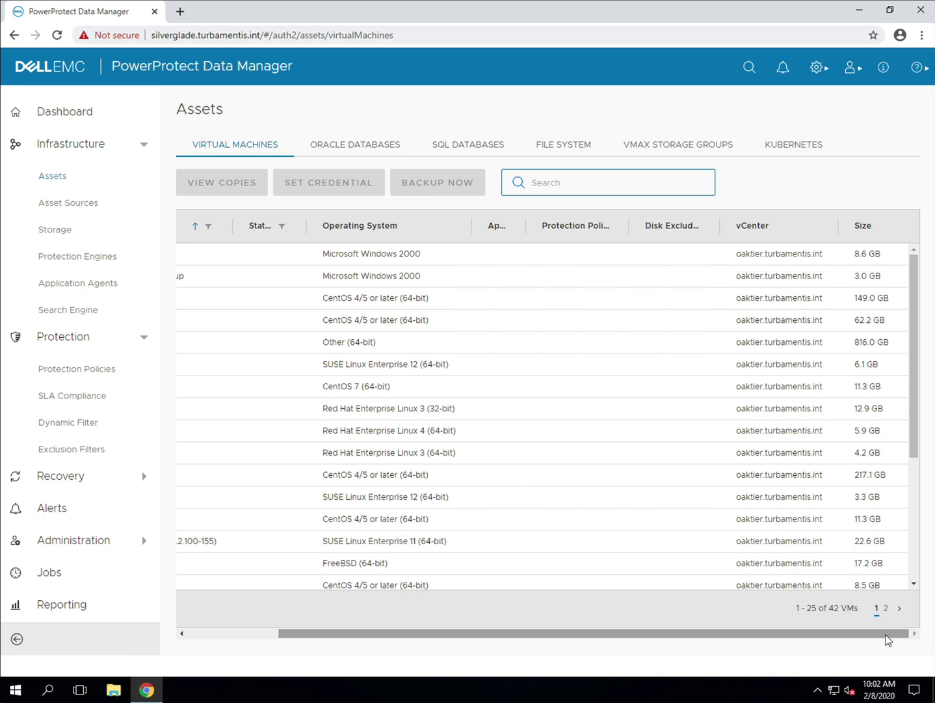
left_click_drag(886, 635, 791, 636)
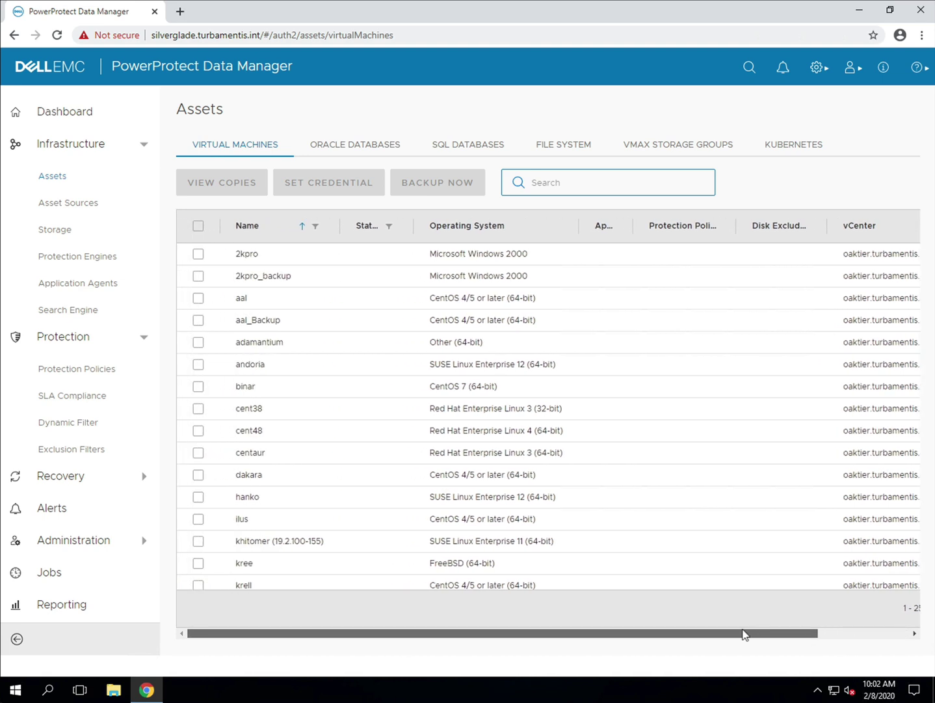
left_click(676, 183)
type("nt4")
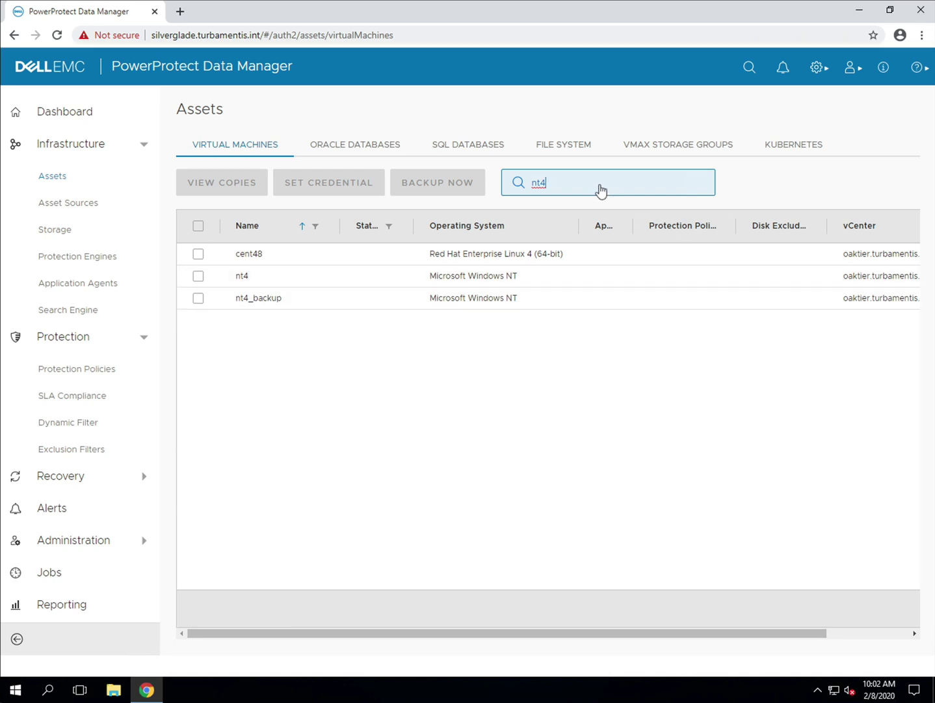
left_click_drag(601, 190, 514, 182)
key("BackSpace")
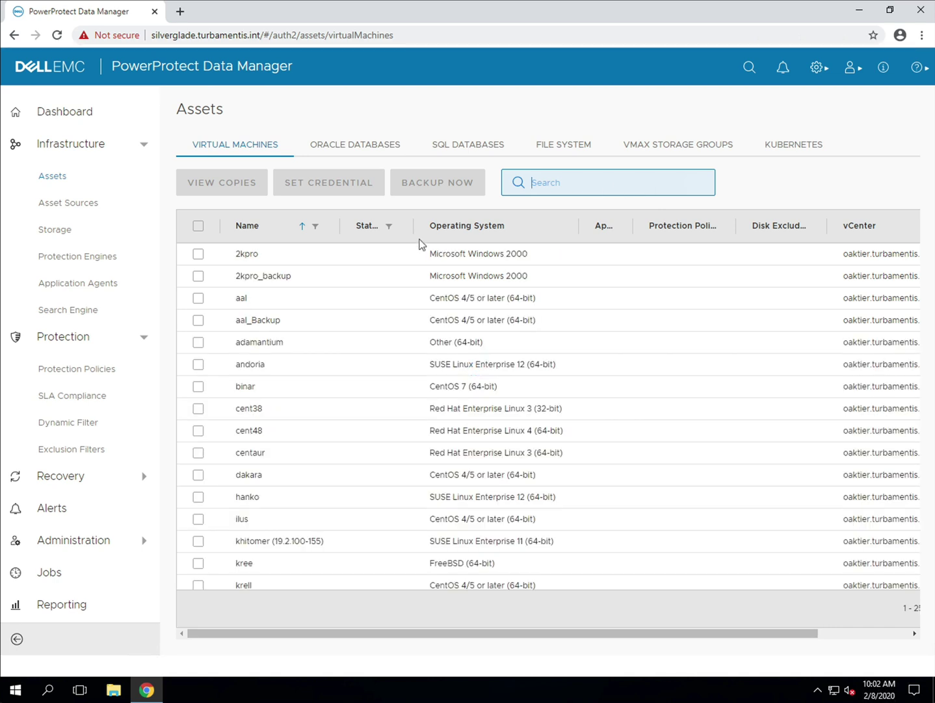
- Add a Virtual Machine protection policy named VM_Lab with description 'Lab VMs'
left_click(116, 380)
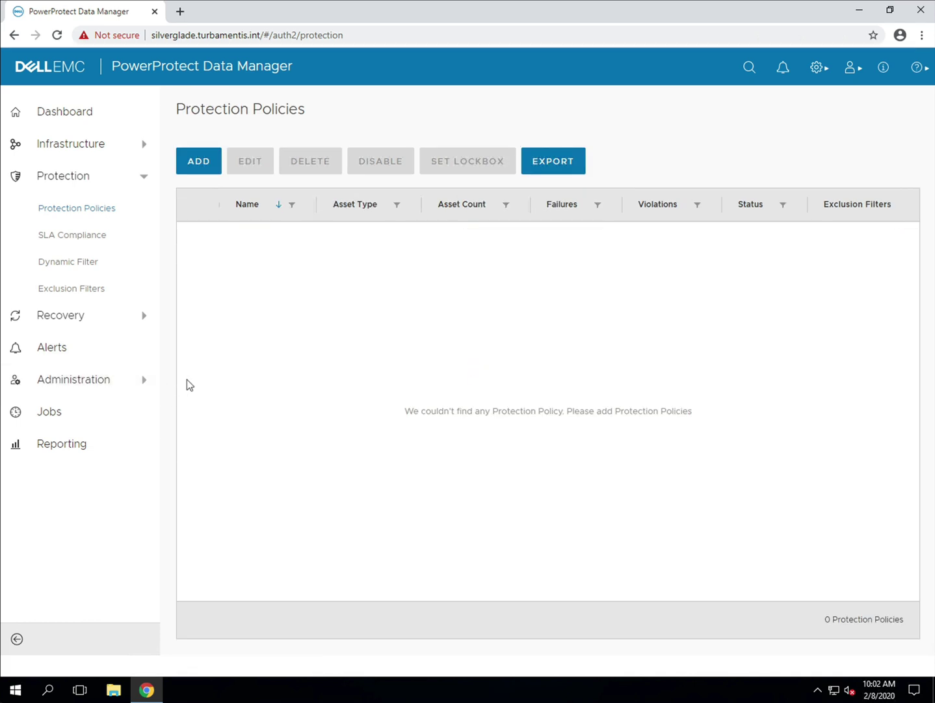
left_click(218, 173)
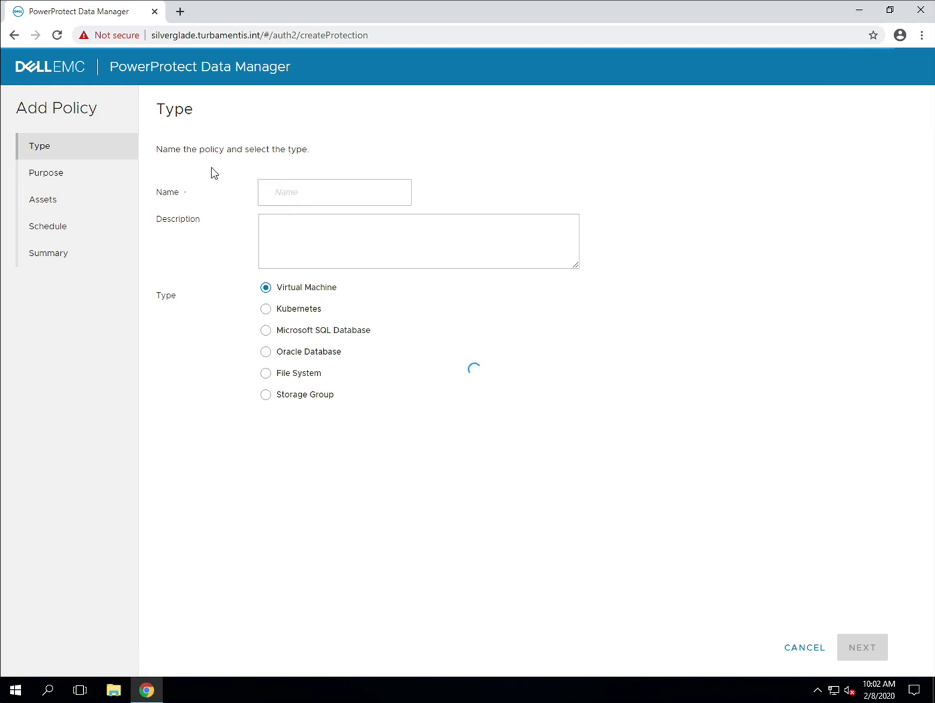
left_click(391, 194)
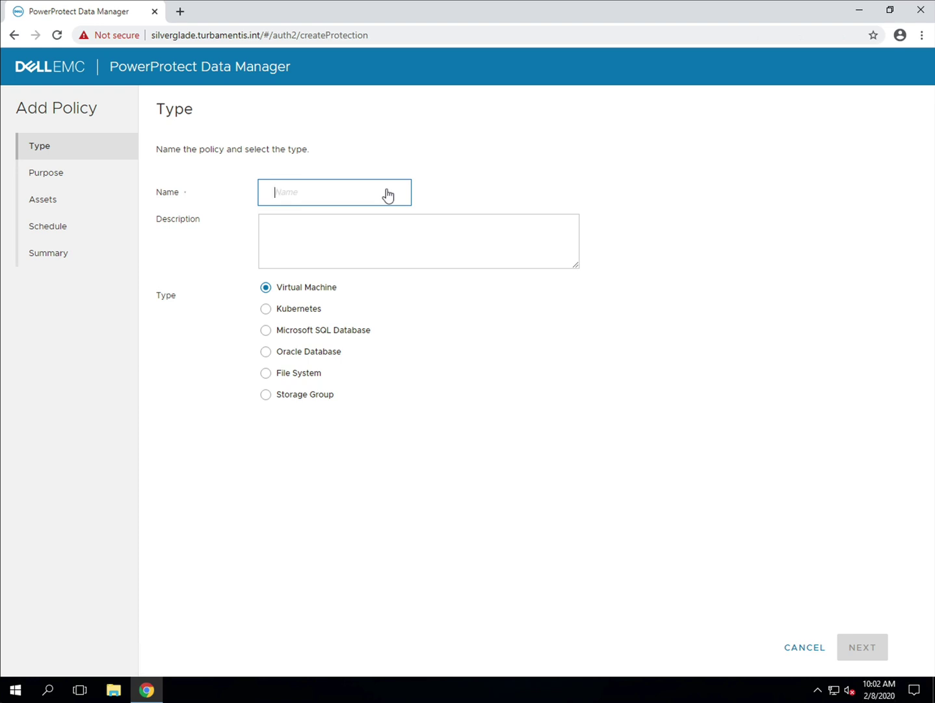
type("VM_Lab")
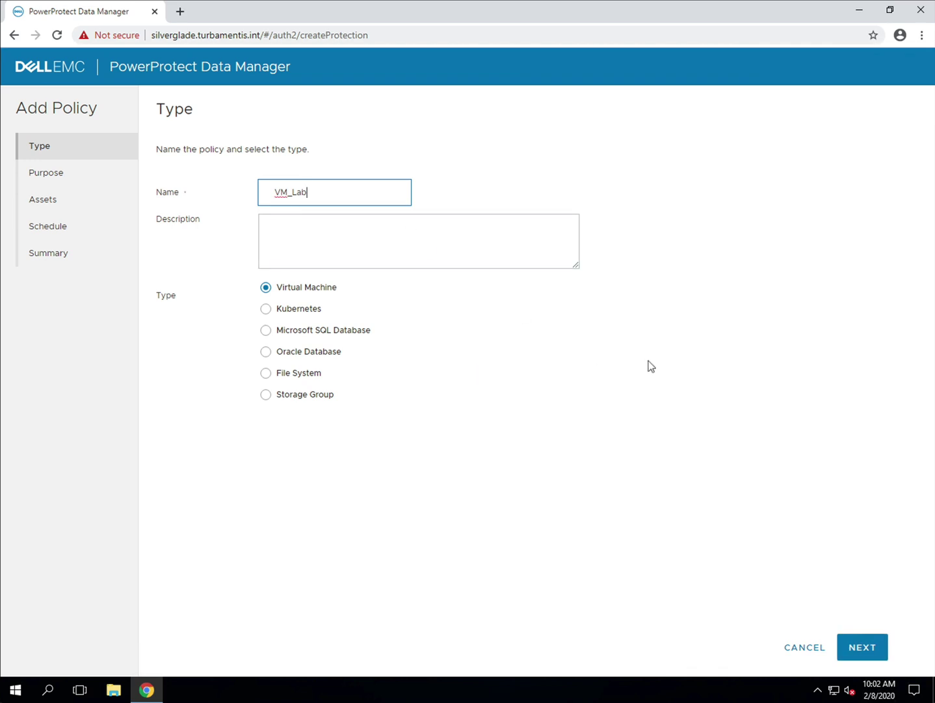
left_click(424, 235)
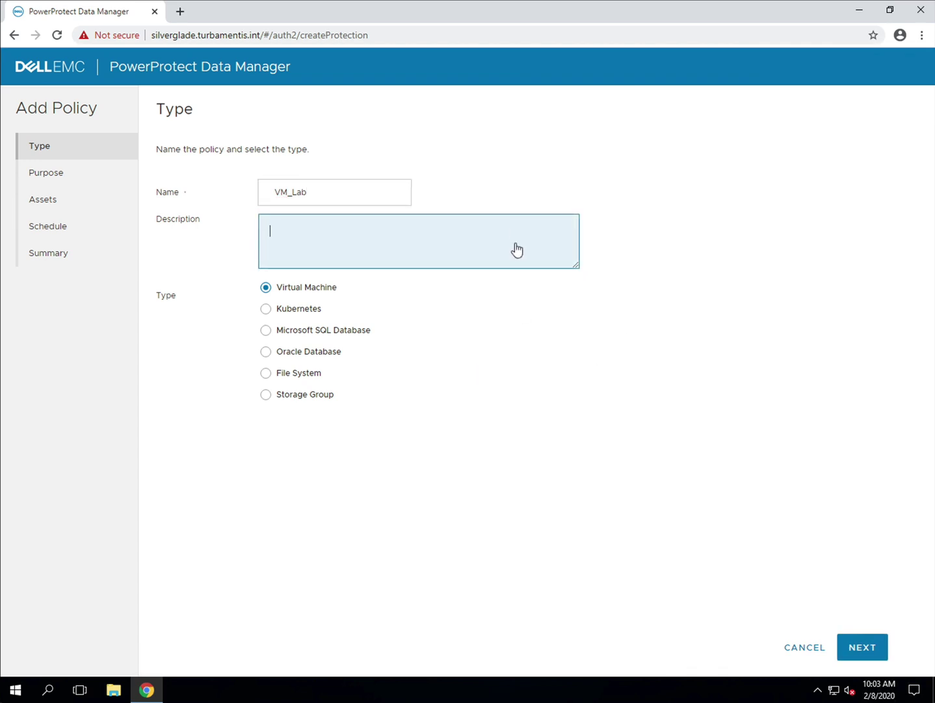
type("Lab VMs")
- Advance VM_Lab to the Purpose page, keeping Crash Consistent selected
left_click(880, 648)
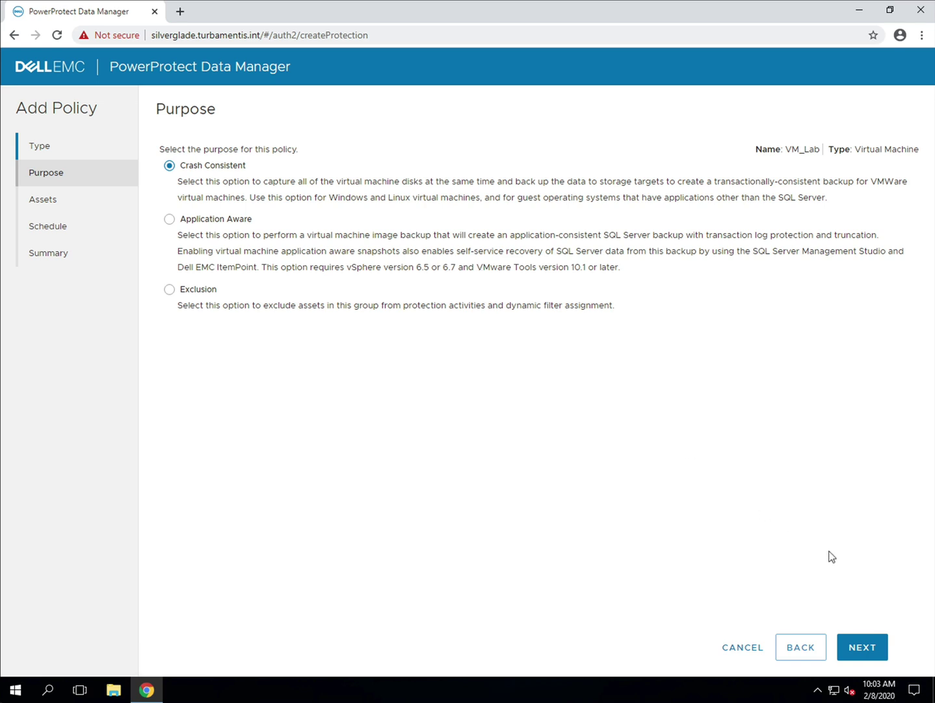
- Select win2k3 and 2kpro as policy assets, suppressing the disk-exclusion hint for good
left_click(868, 658)
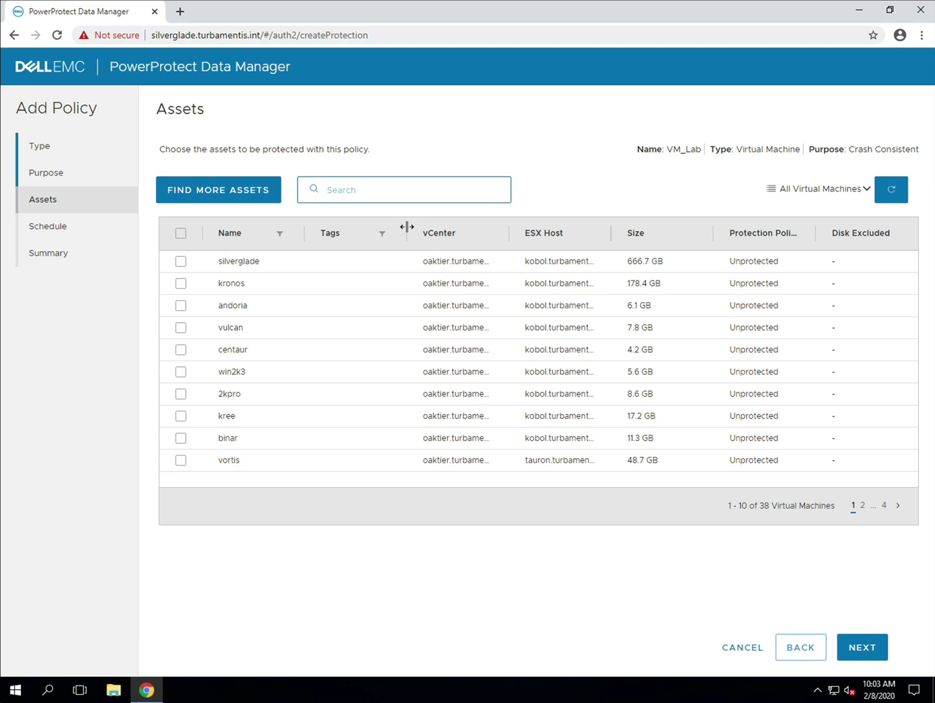
left_click(180, 373)
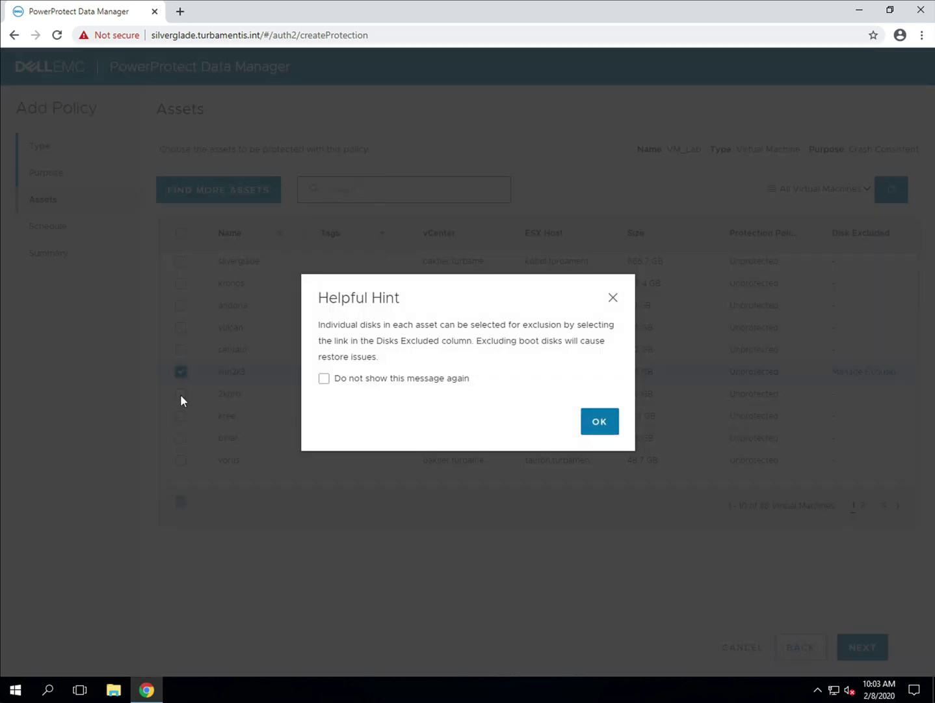
left_click(393, 381)
left_click(601, 423)
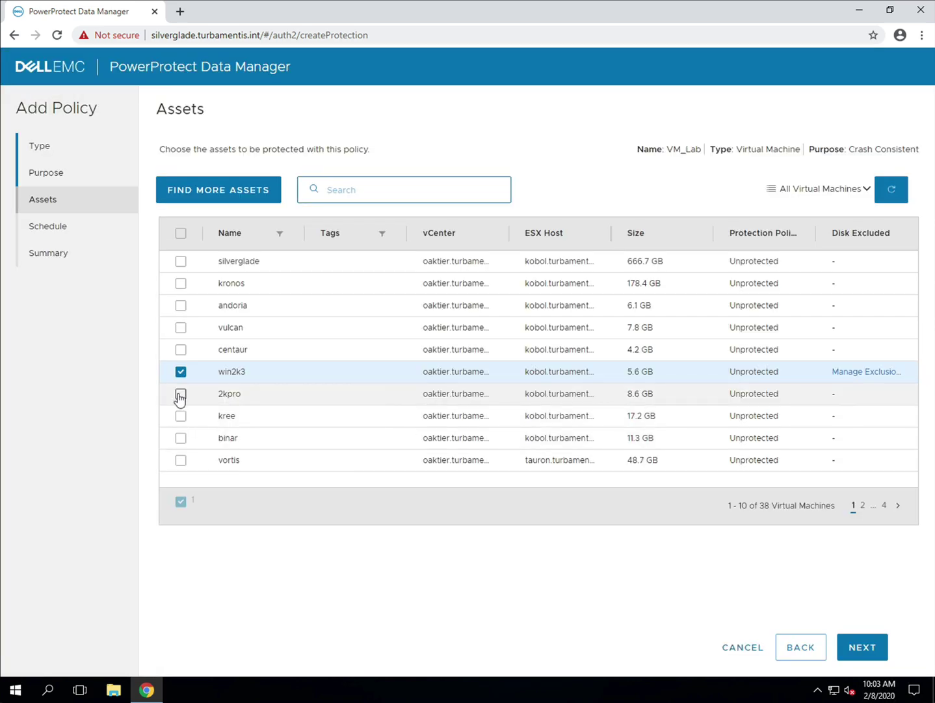
left_click(180, 395)
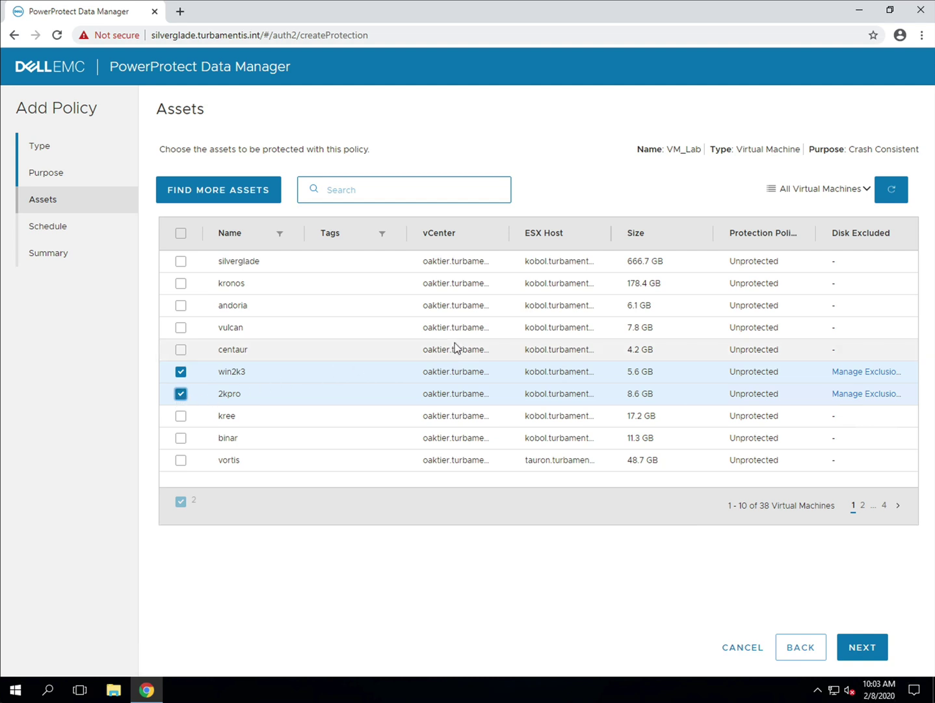
- Search for and select cent38, cent48 and nt4 as additional assets
left_click(368, 192)
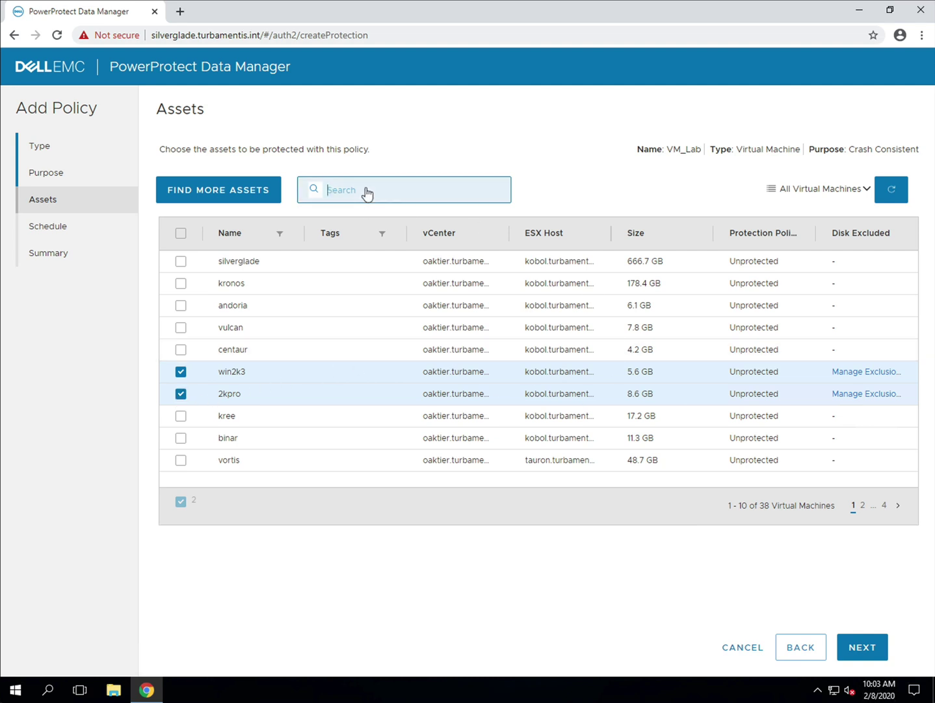
type("cent")
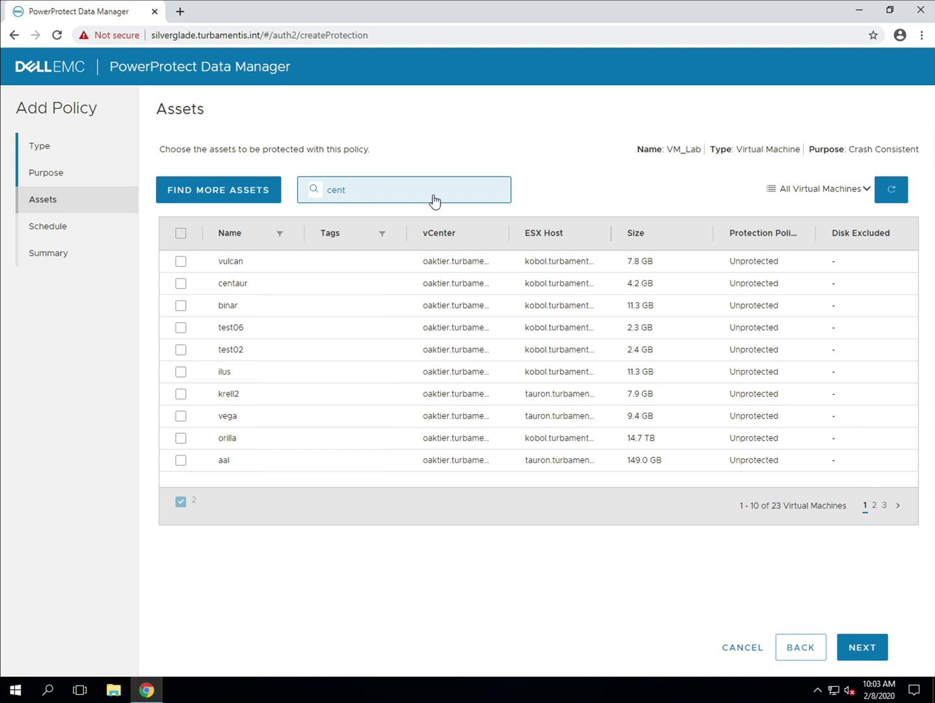
type("3")
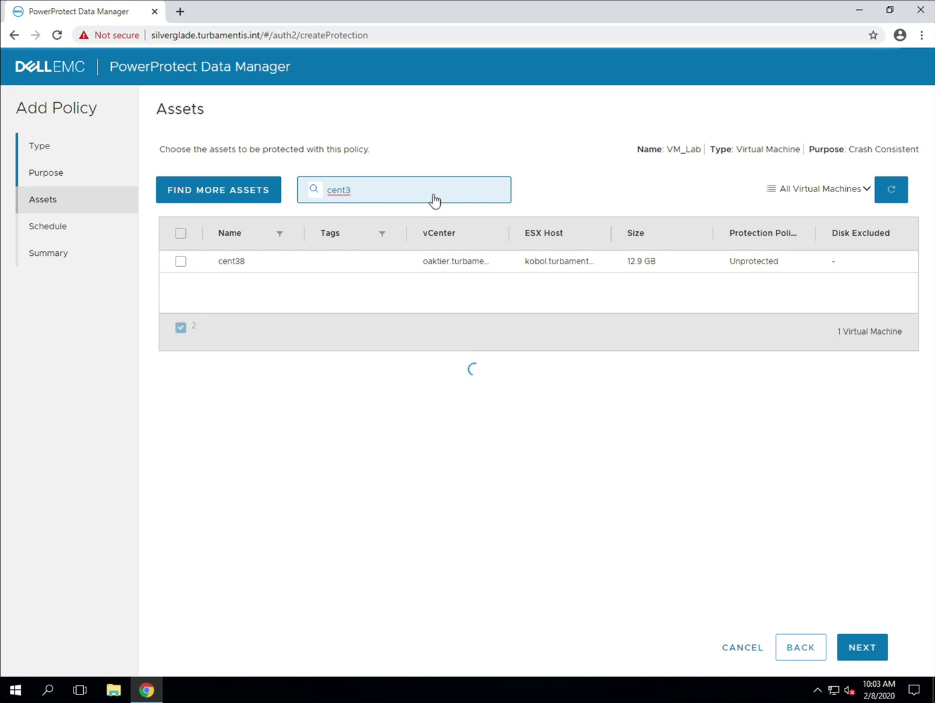
left_click(181, 261)
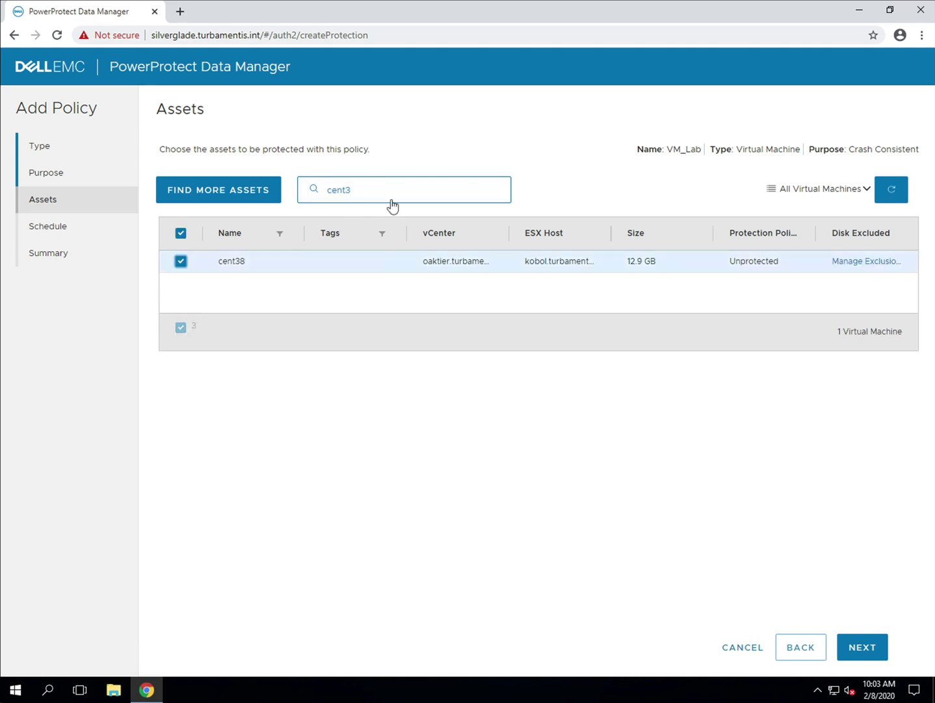
key("BackSpace")
type("4")
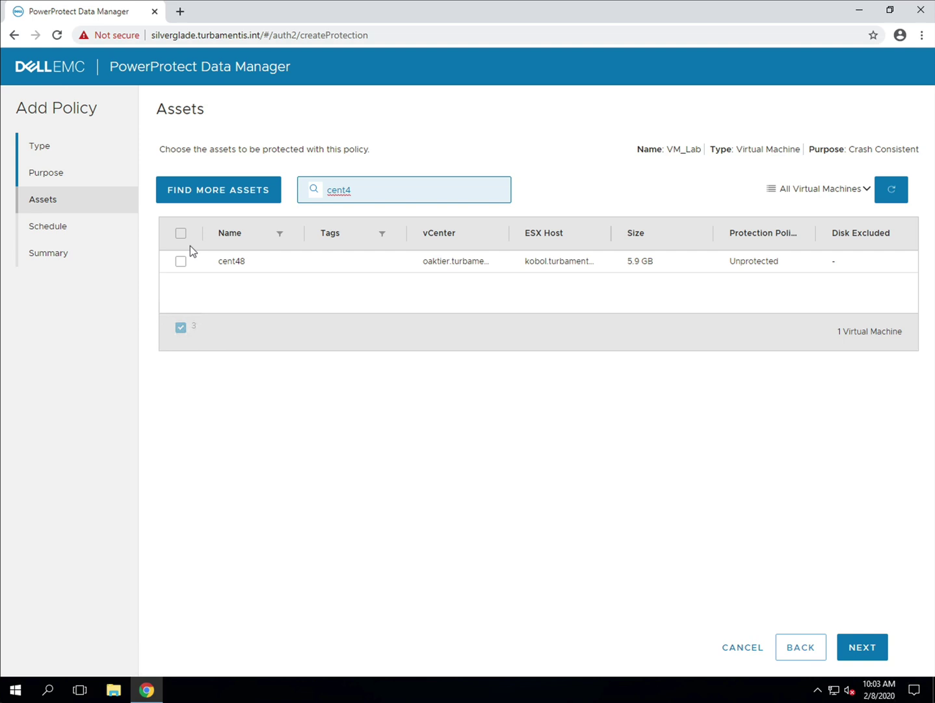
left_click(180, 261)
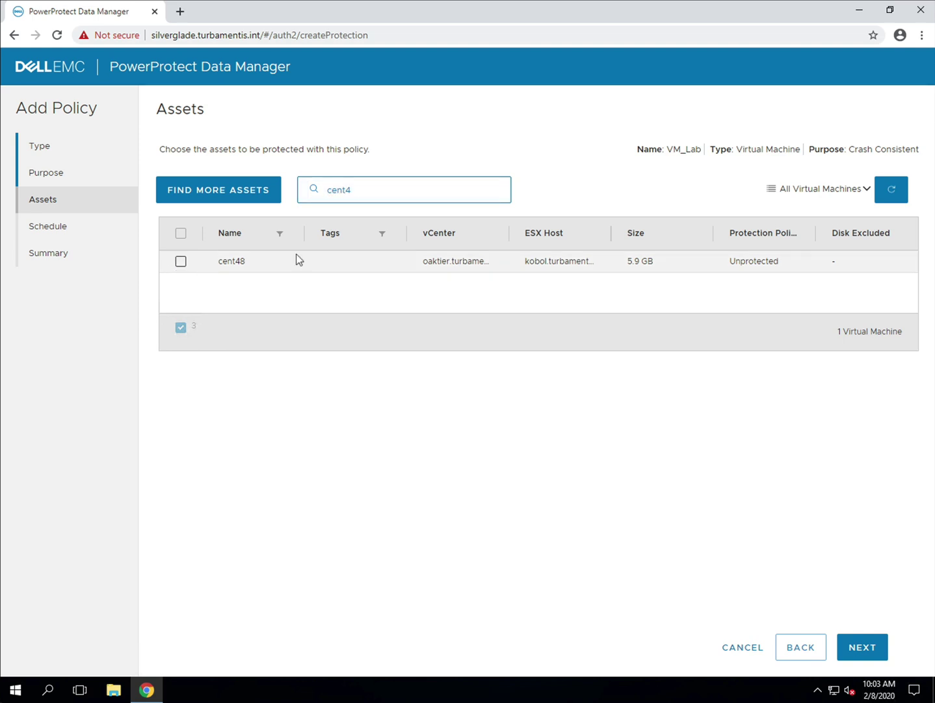
double_click(357, 200)
type("nt")
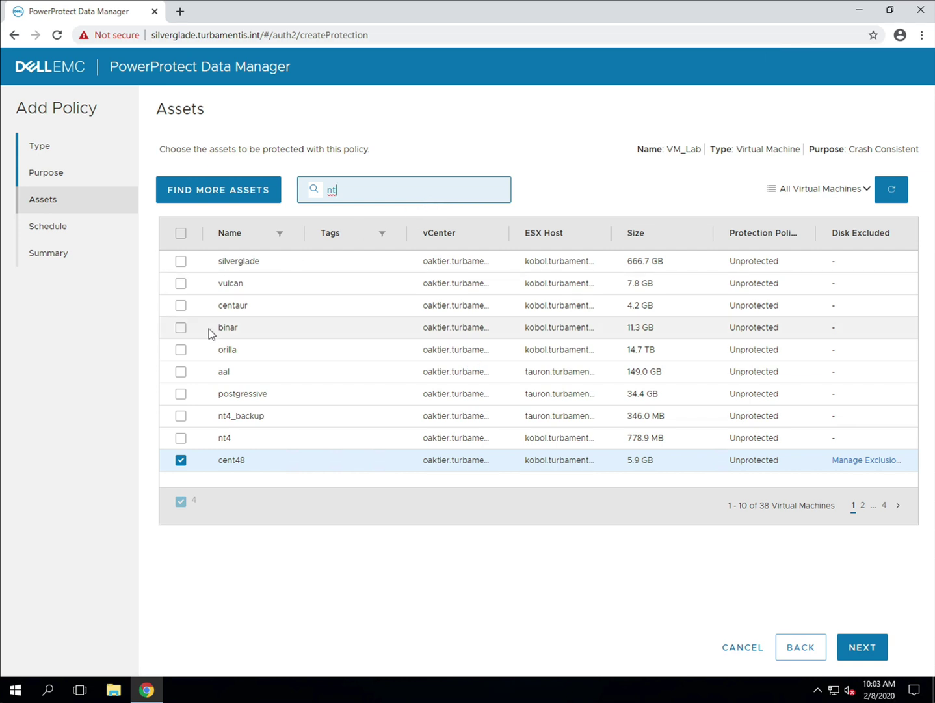
left_click(180, 438)
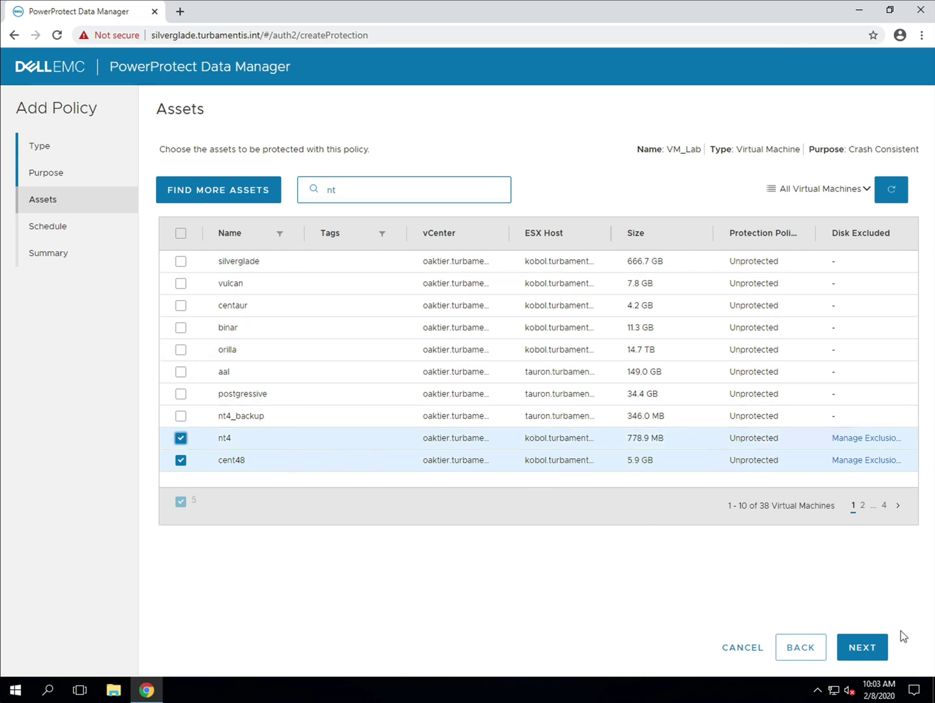
- Add a daily primary backup kept 14 days, 08:00 PM–06:00 AM, with scheduled full backups off
left_click(866, 650)
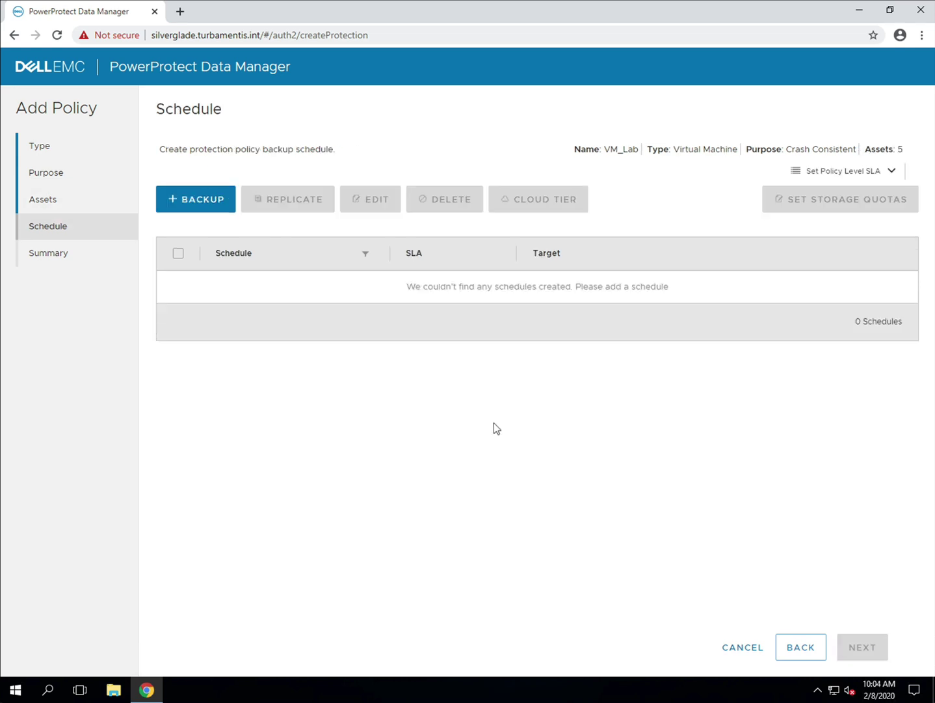
left_click(194, 203)
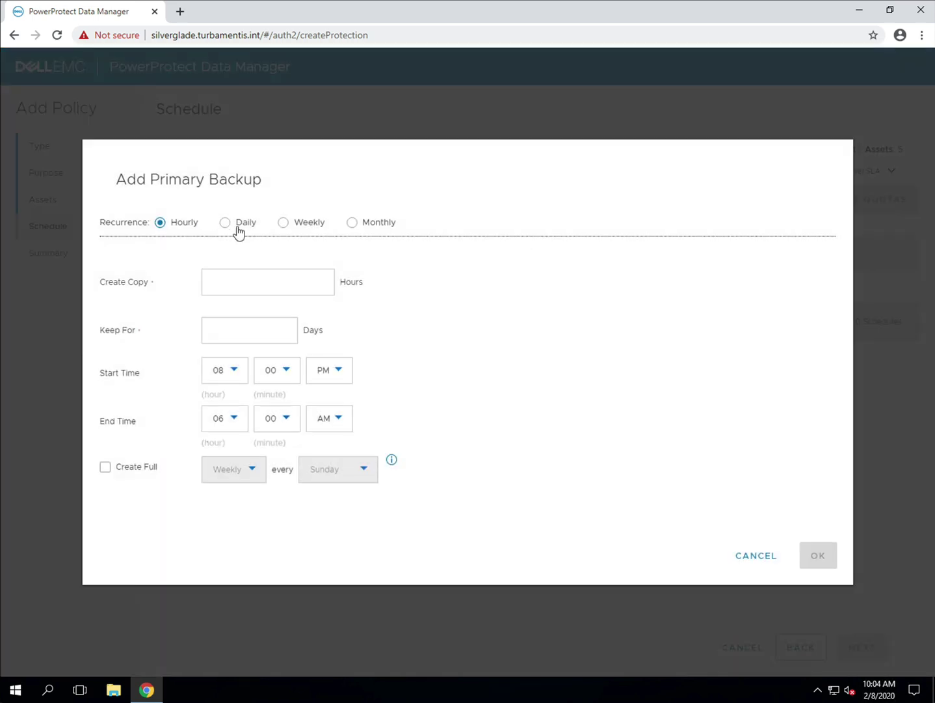
left_click(225, 224)
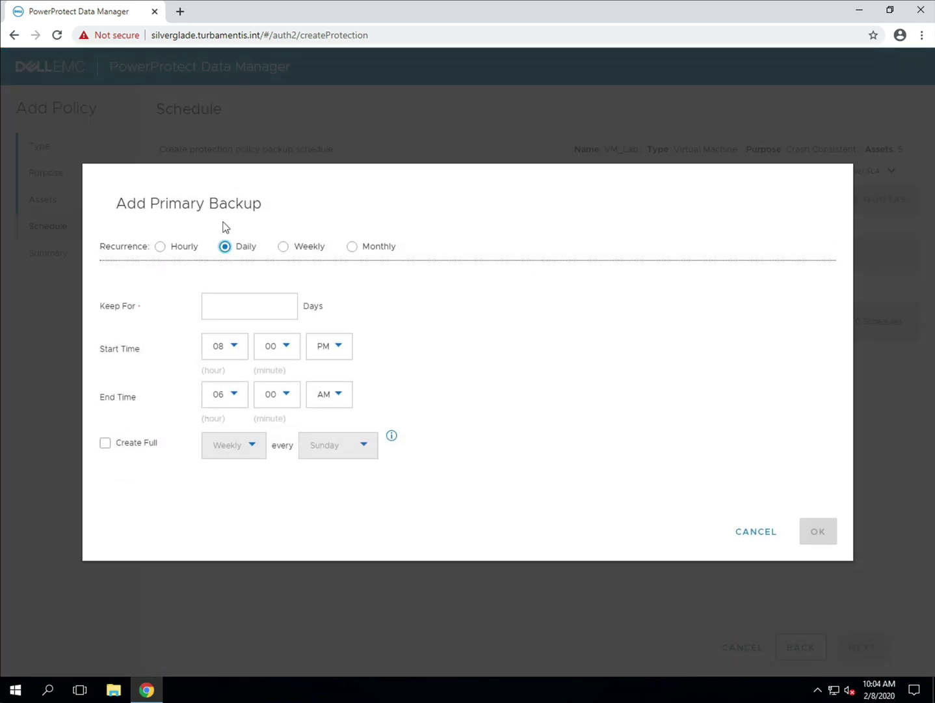
left_click(250, 311)
type("14")
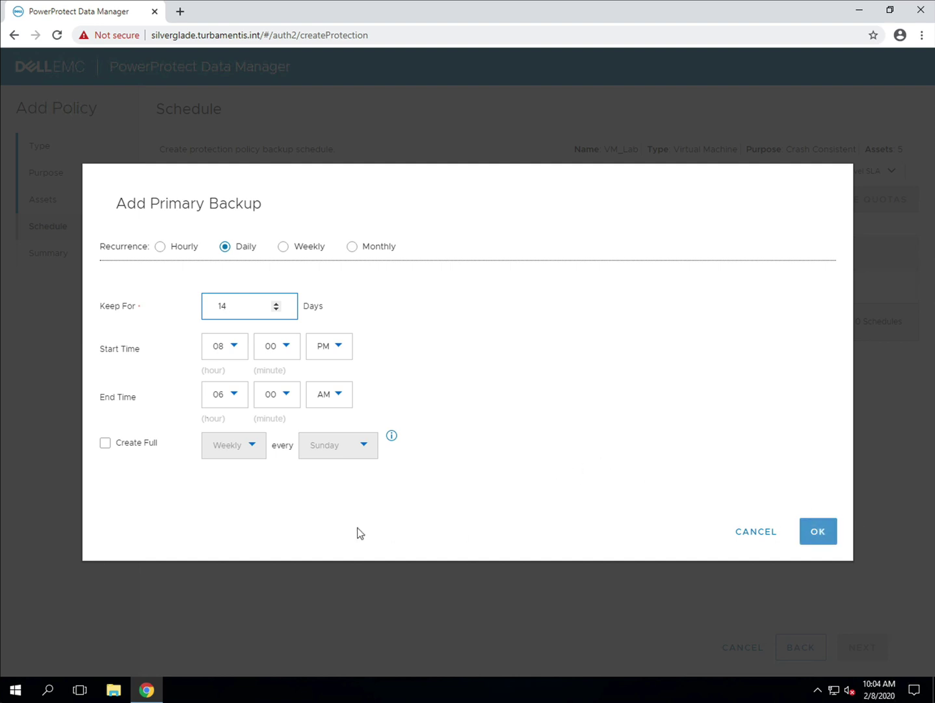
left_click(128, 451)
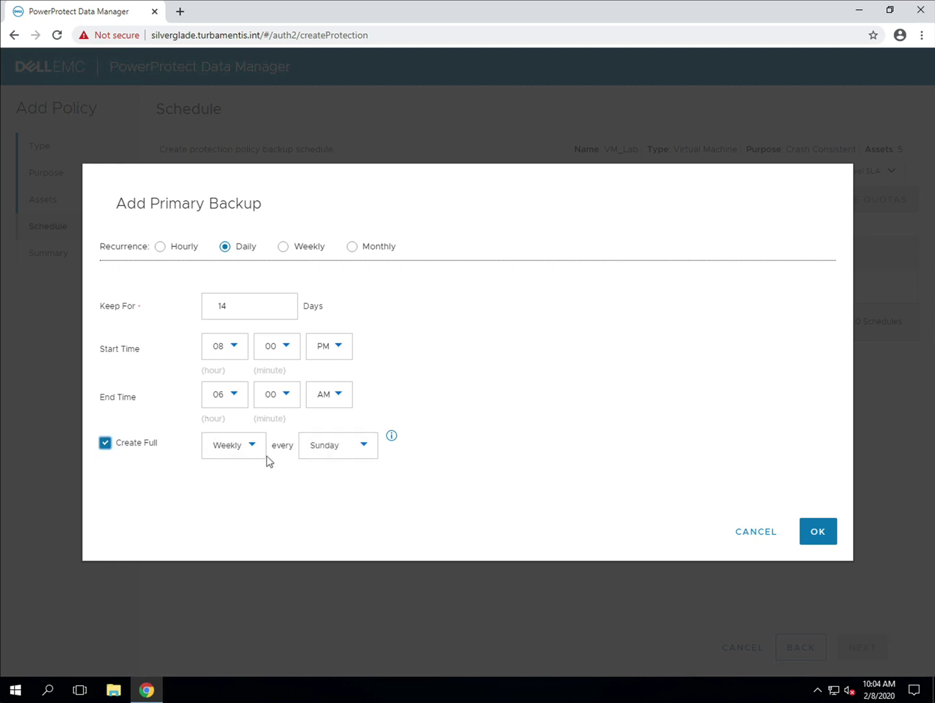
left_click(257, 451)
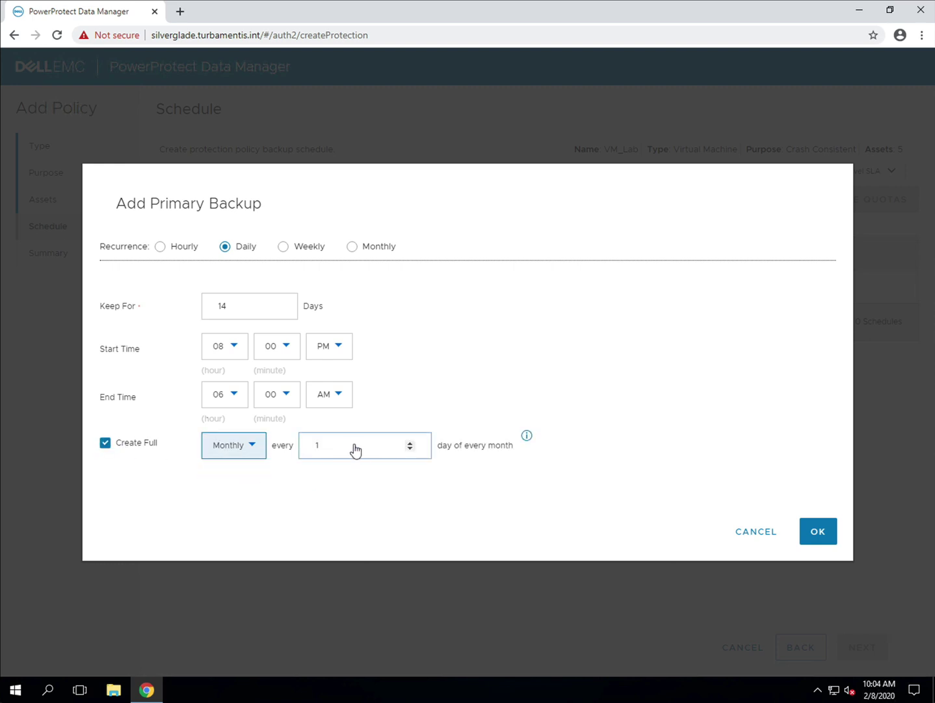
left_click(319, 446)
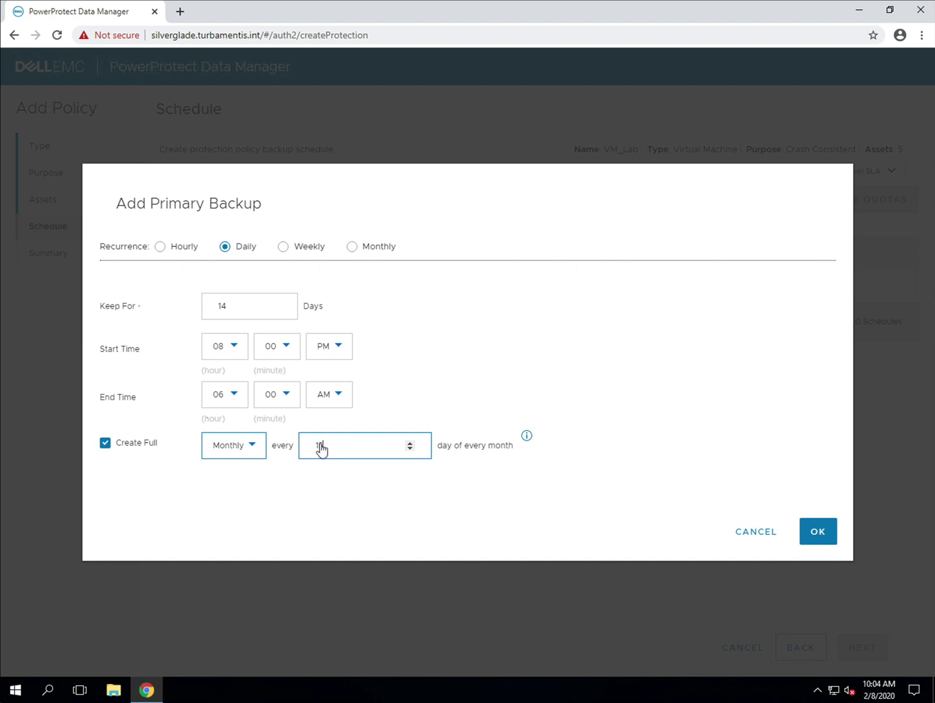
type("5")
left_click(127, 447)
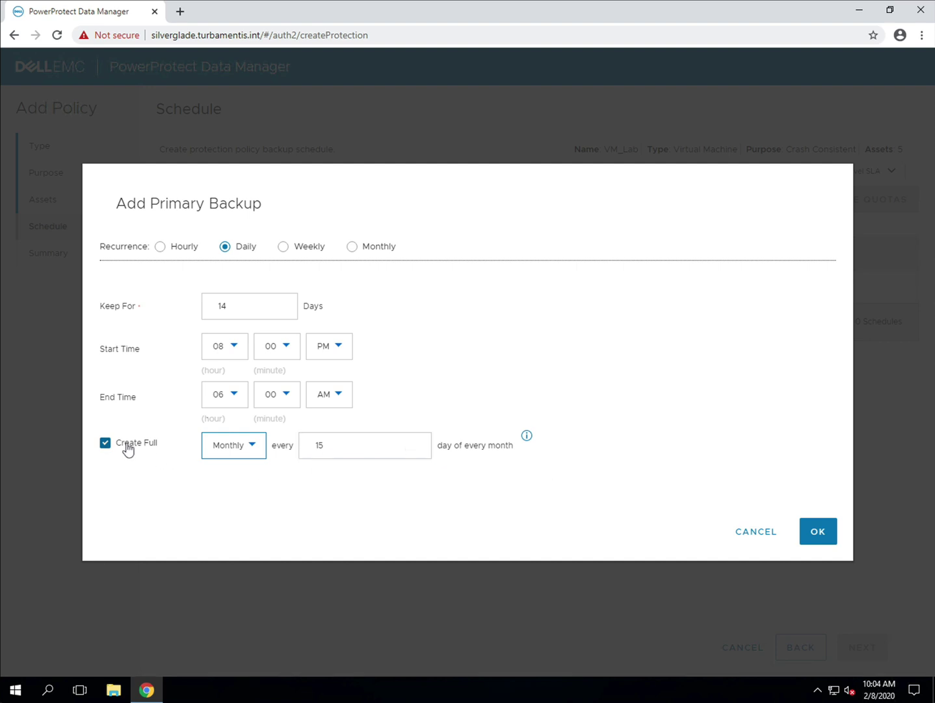
left_click(821, 534)
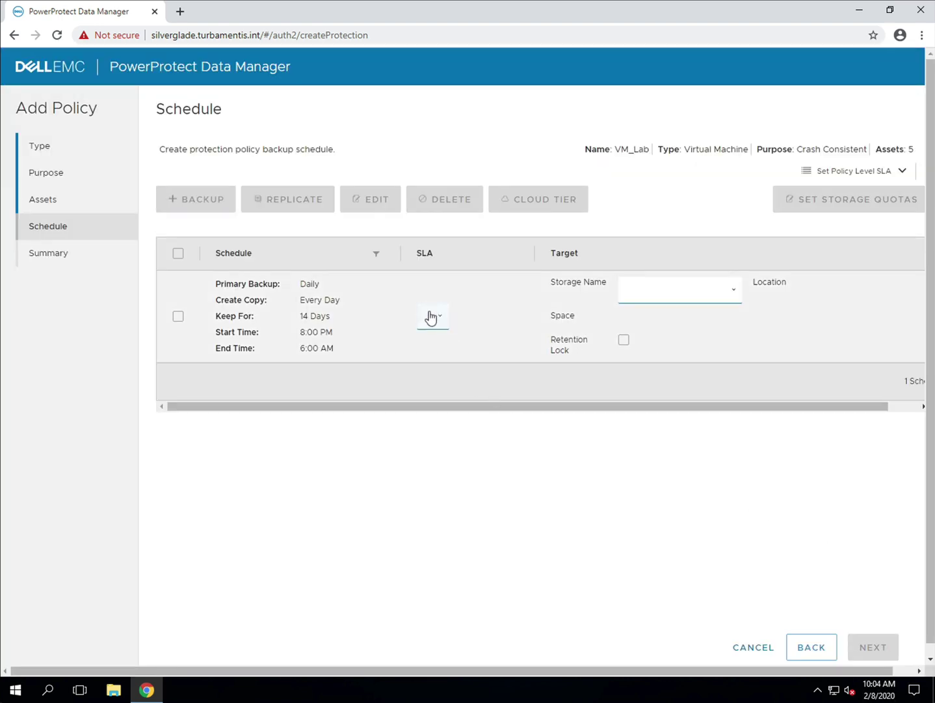
- Create and save a 'Daily' SLA with 24-hour RPO and expired-copy deletion verification
left_click(438, 321)
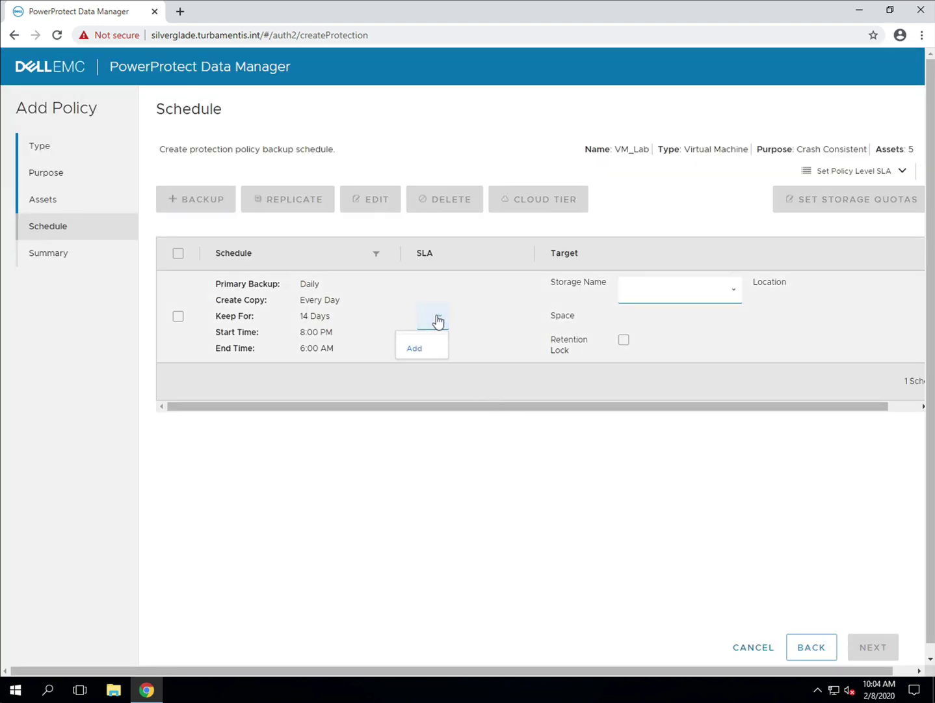
left_click(415, 349)
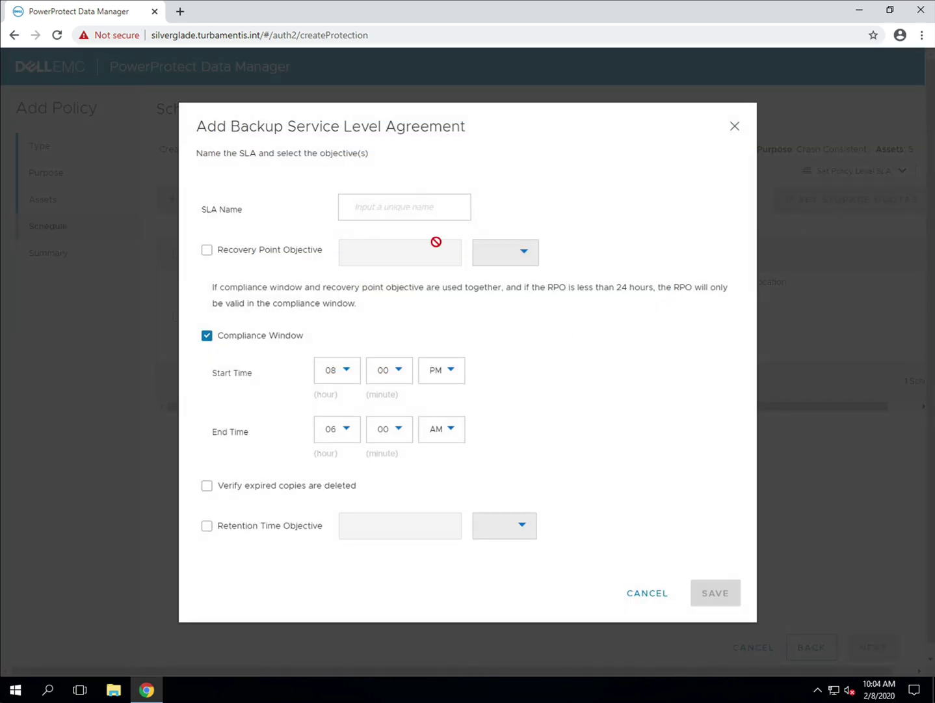
left_click(416, 215)
type("Daily")
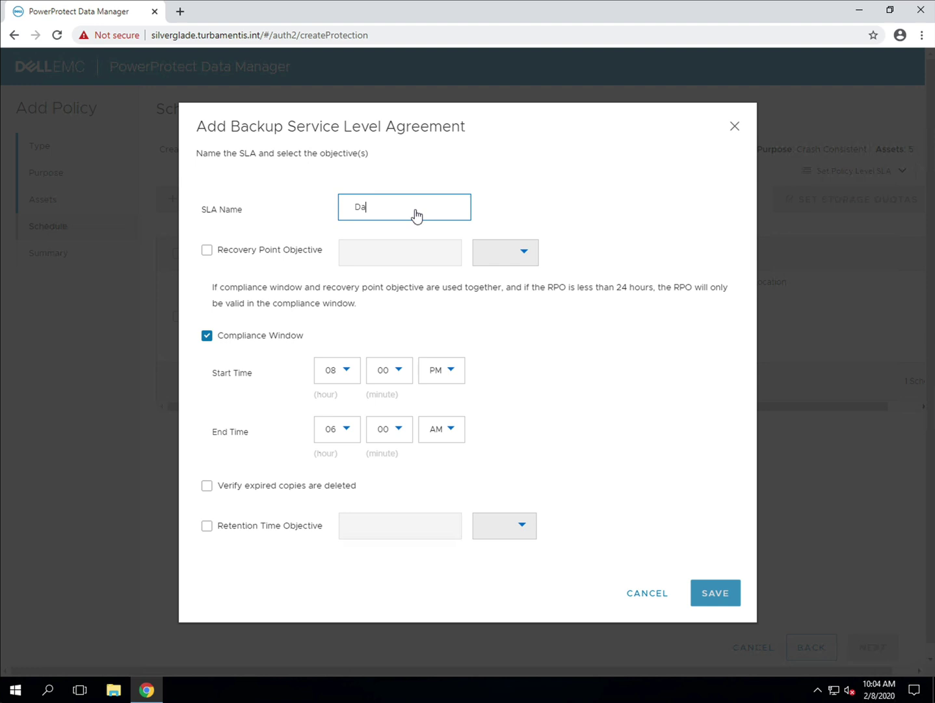
left_click(284, 253)
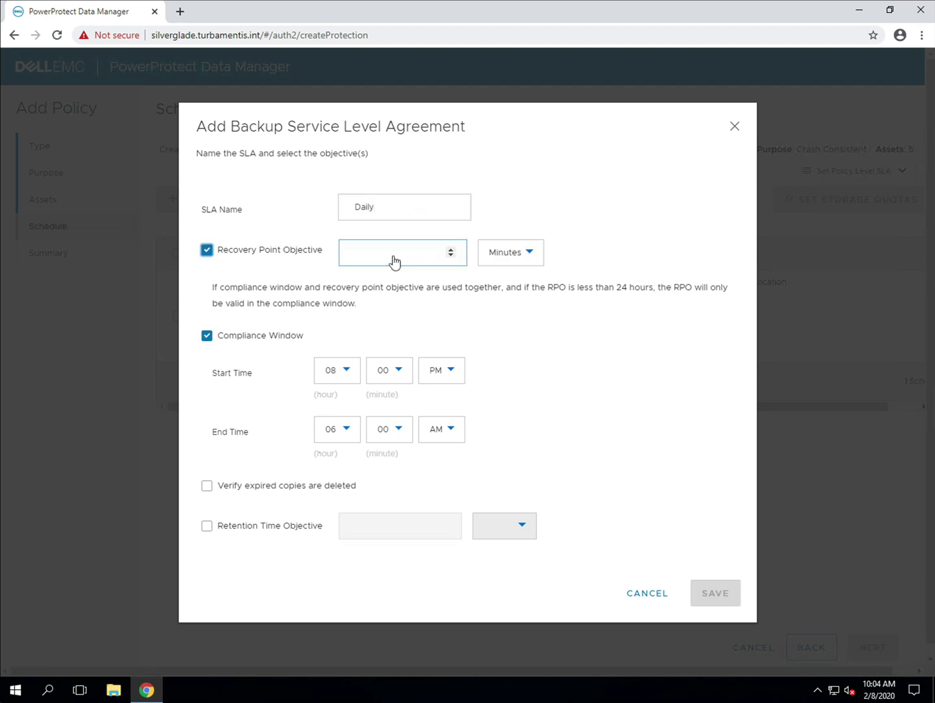
left_click(393, 261)
type("24")
left_click(520, 260)
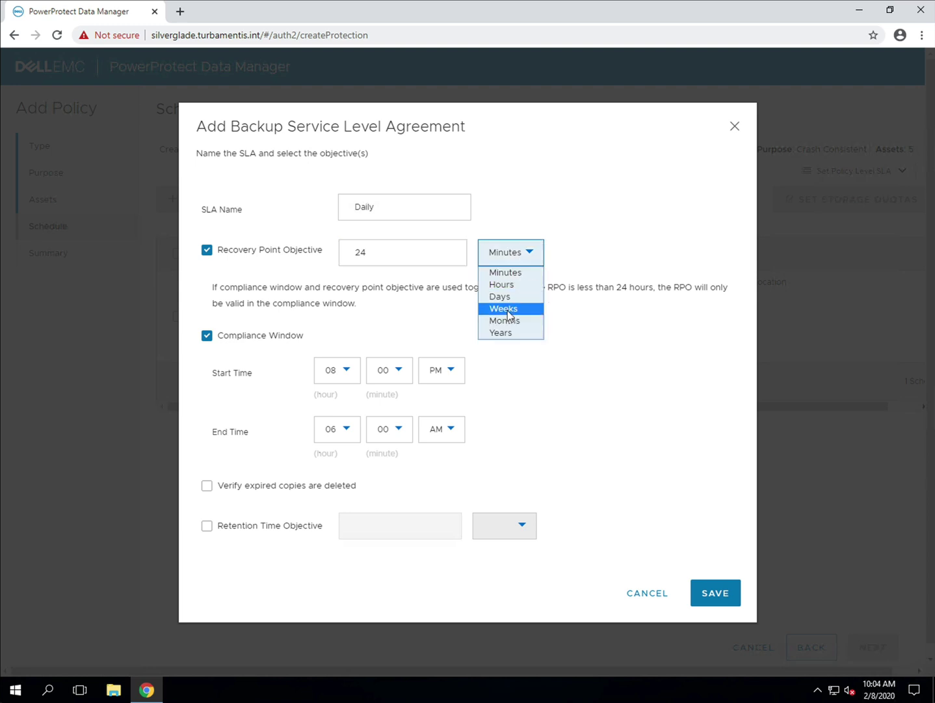
left_click(506, 287)
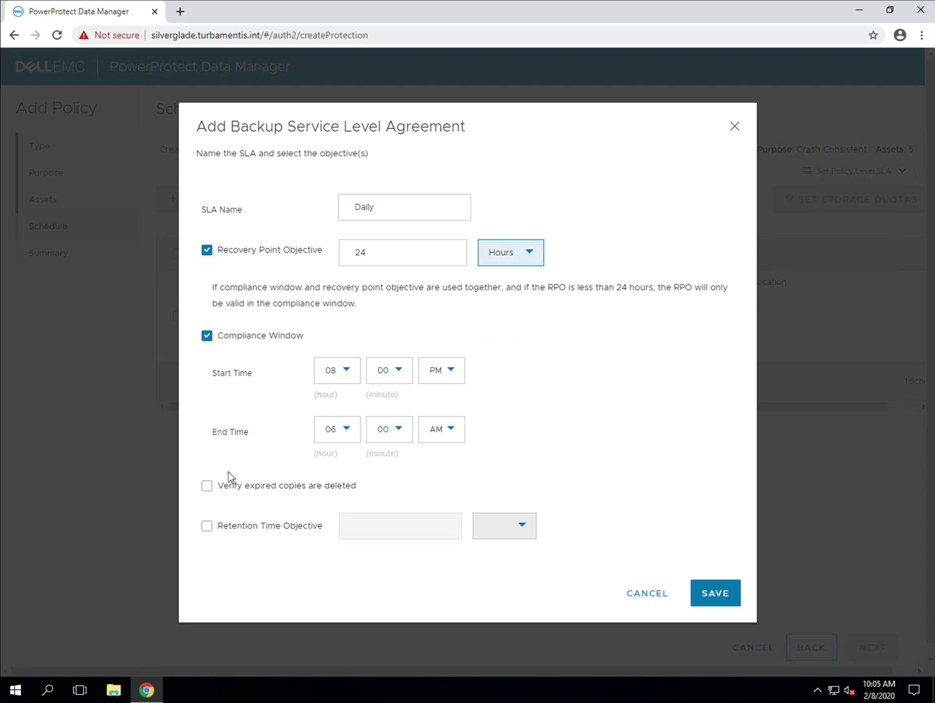
left_click(272, 489)
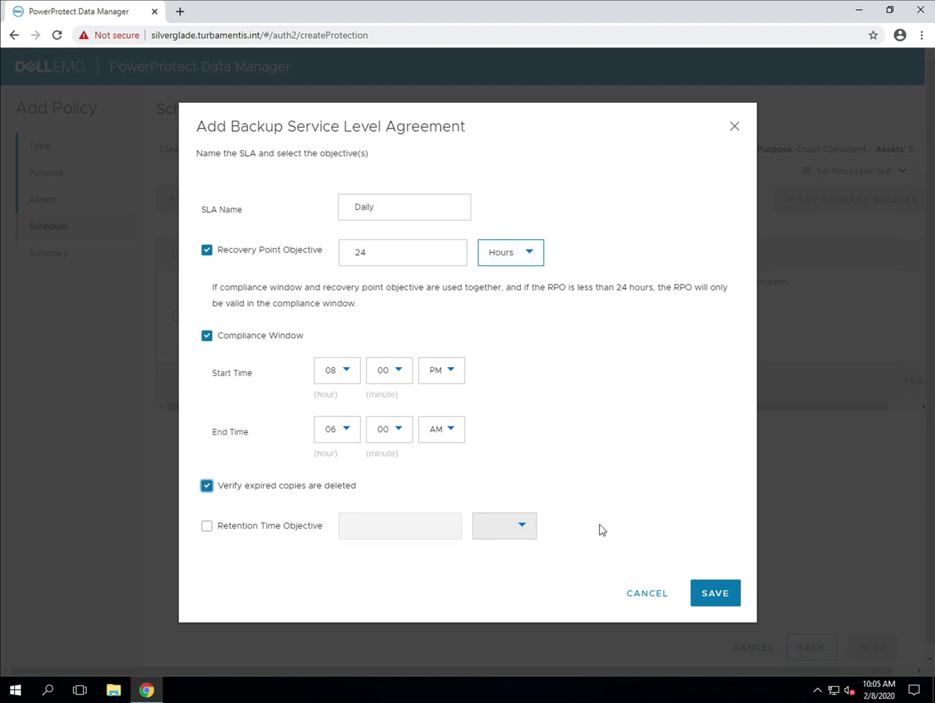
left_click(713, 593)
left_click(715, 593)
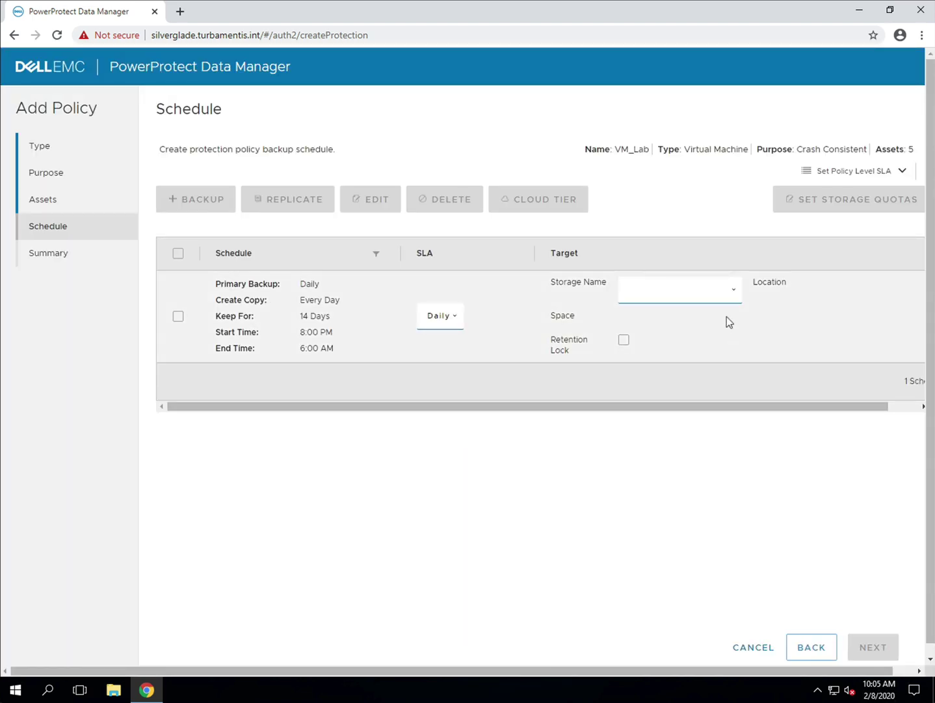
- Add a new storage target with name and address neutronium.turbamentis.int
left_click(724, 300)
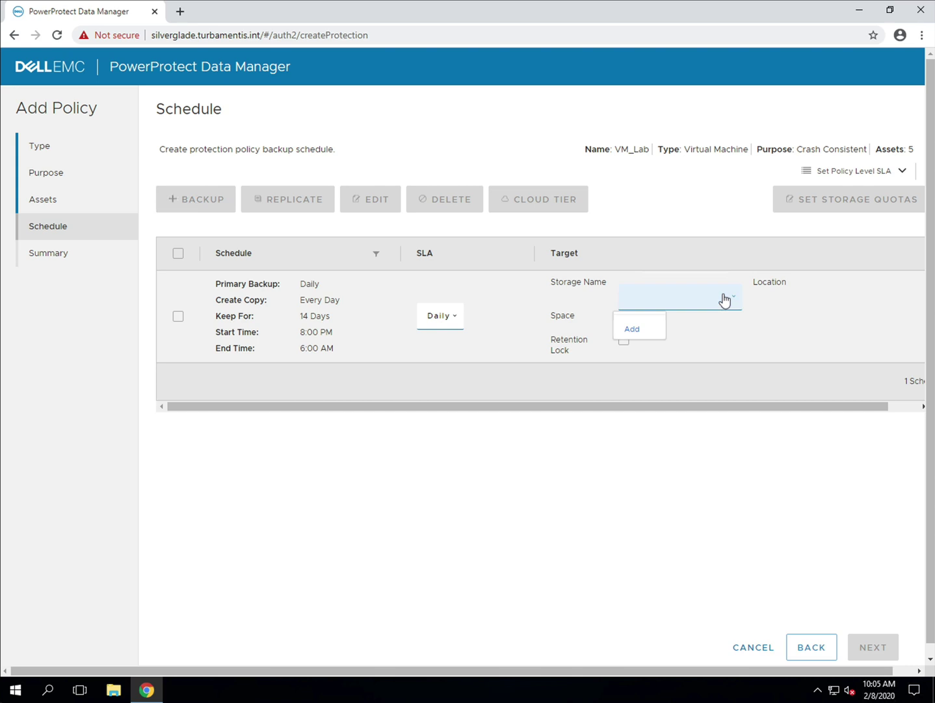
left_click(631, 329)
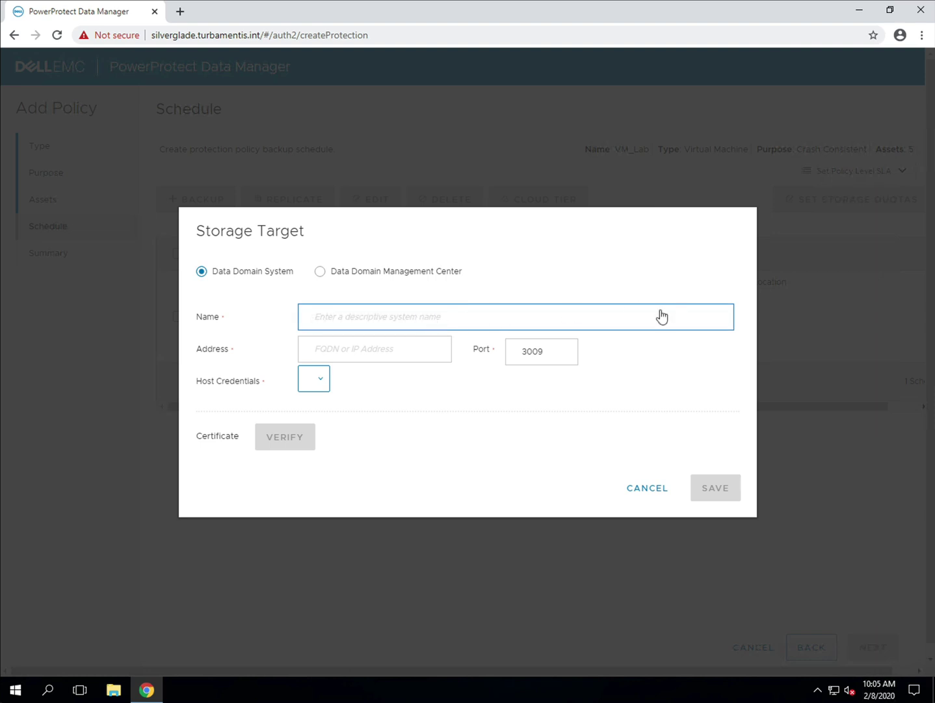
type("neutronium.turbamentis.int")
key("Tab")
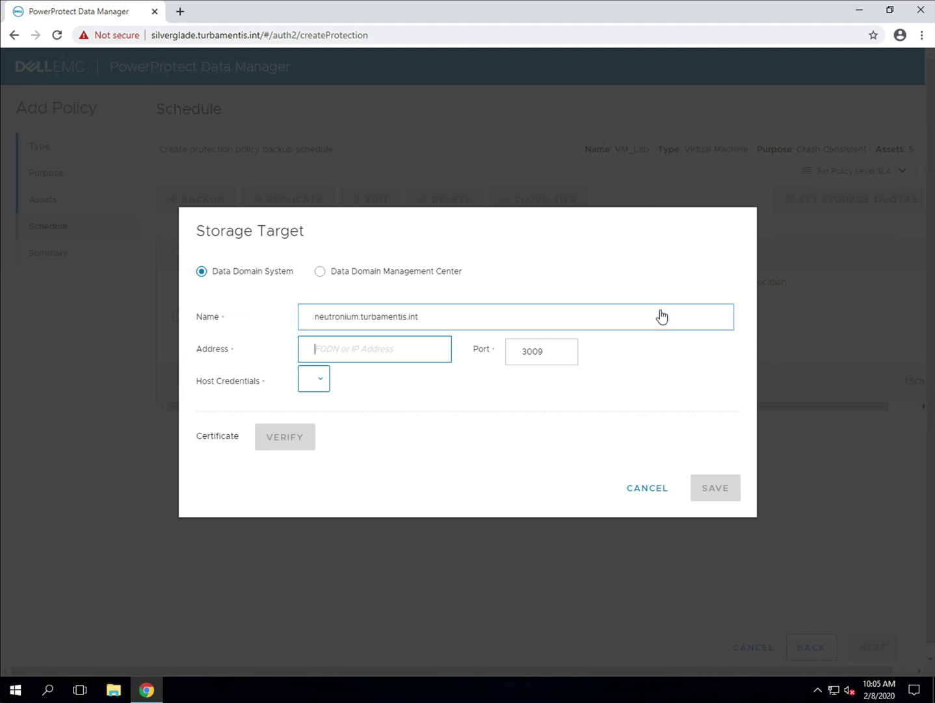
type("neutronium.turbamen")
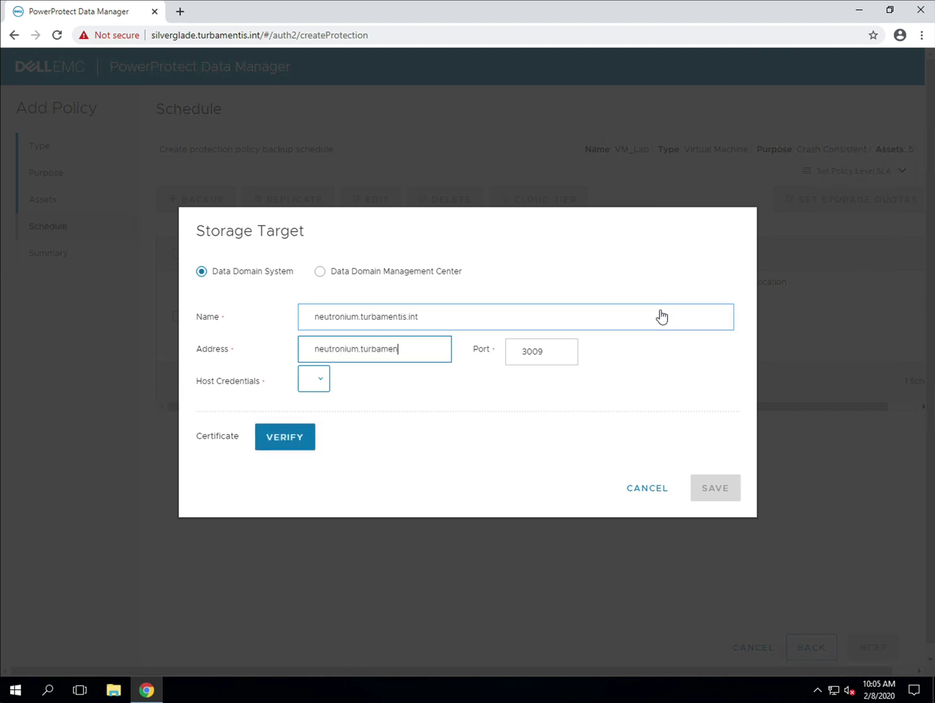
type("tis.int")
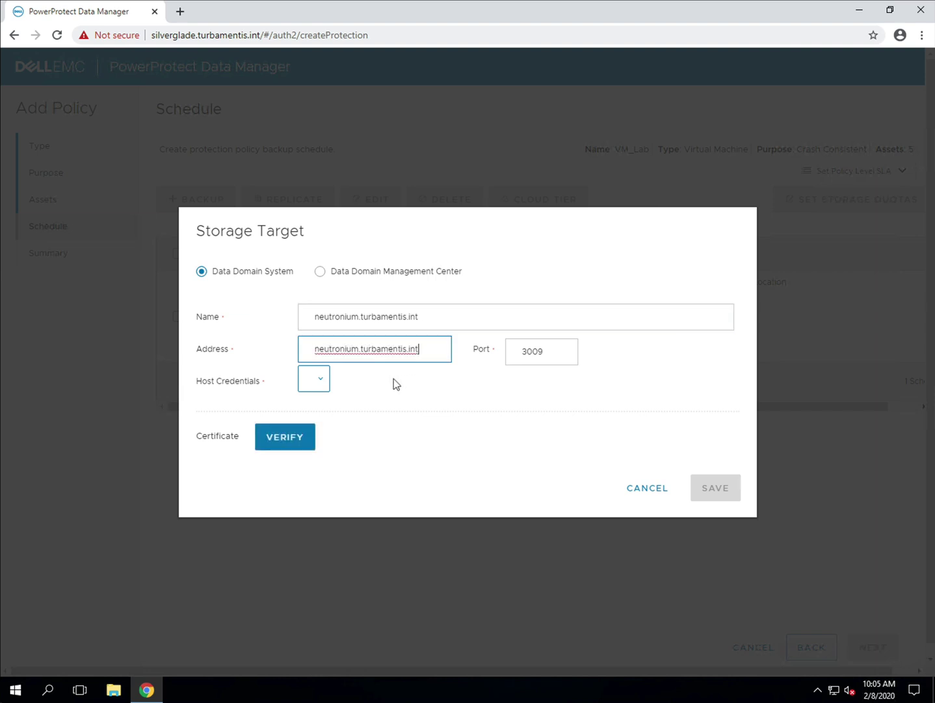
left_click(314, 389)
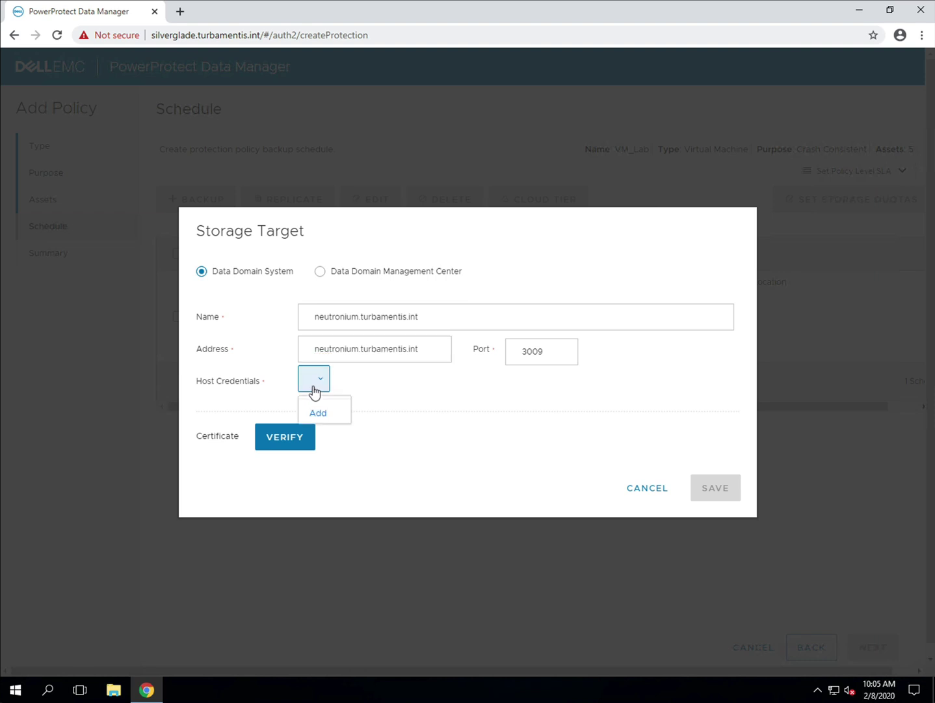
- Create host credentials named 'Boost PPDM' with the Boost user name and password, and save
left_click(329, 412)
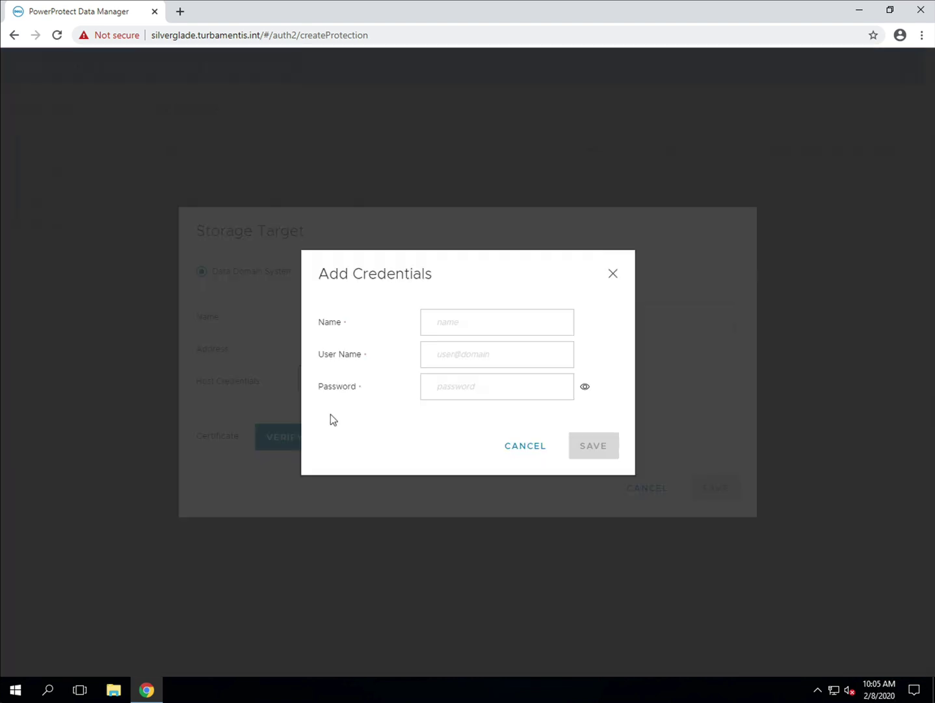
left_click(536, 325)
type("Boost PPDM")
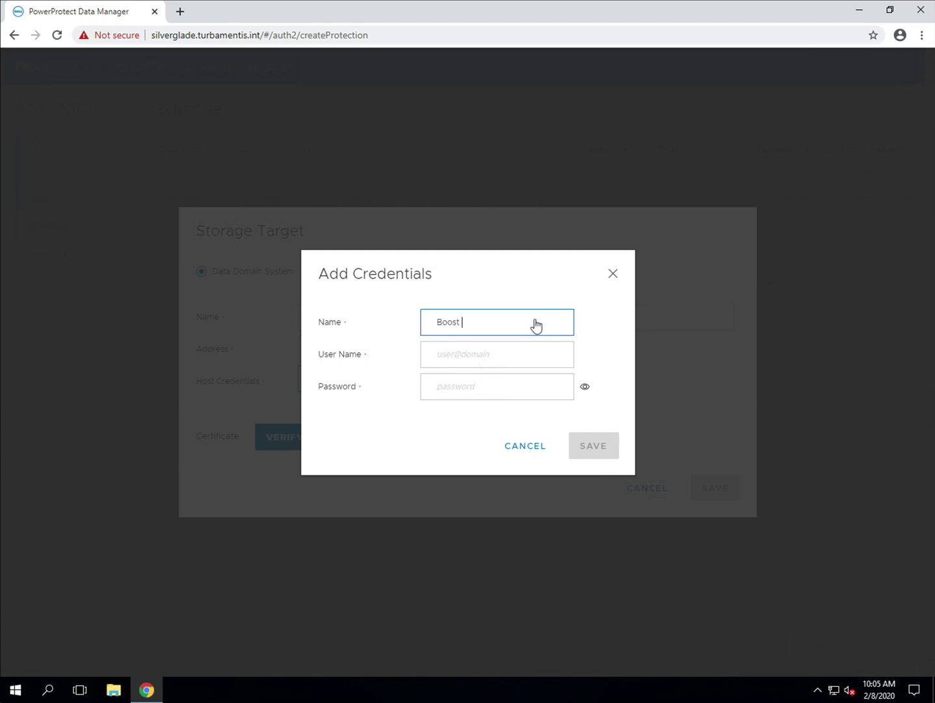
key("Tab")
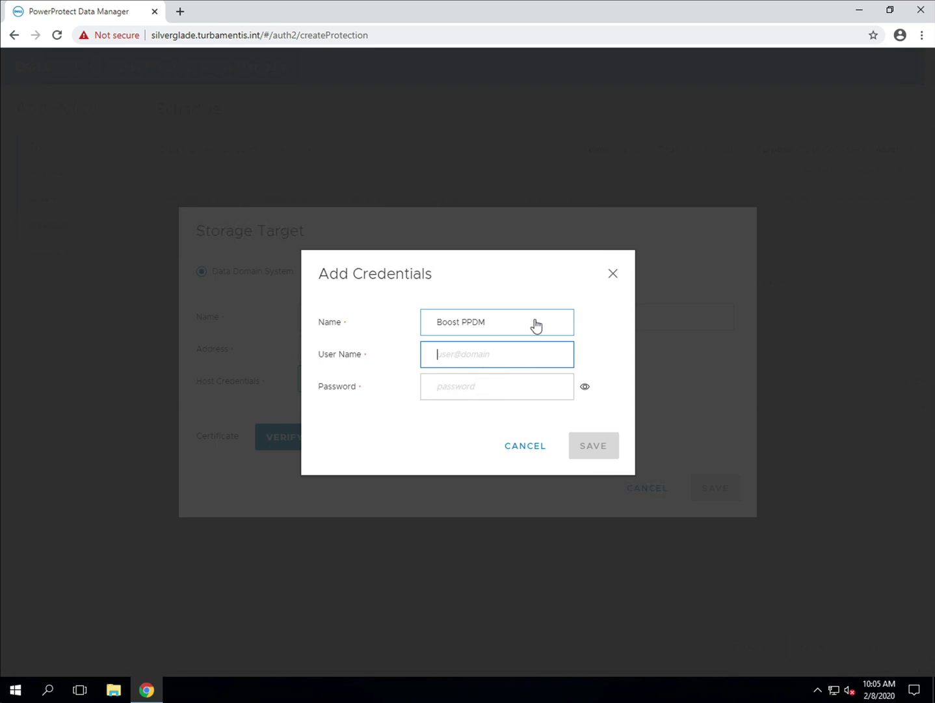
type("boostppdm")
key("Tab")
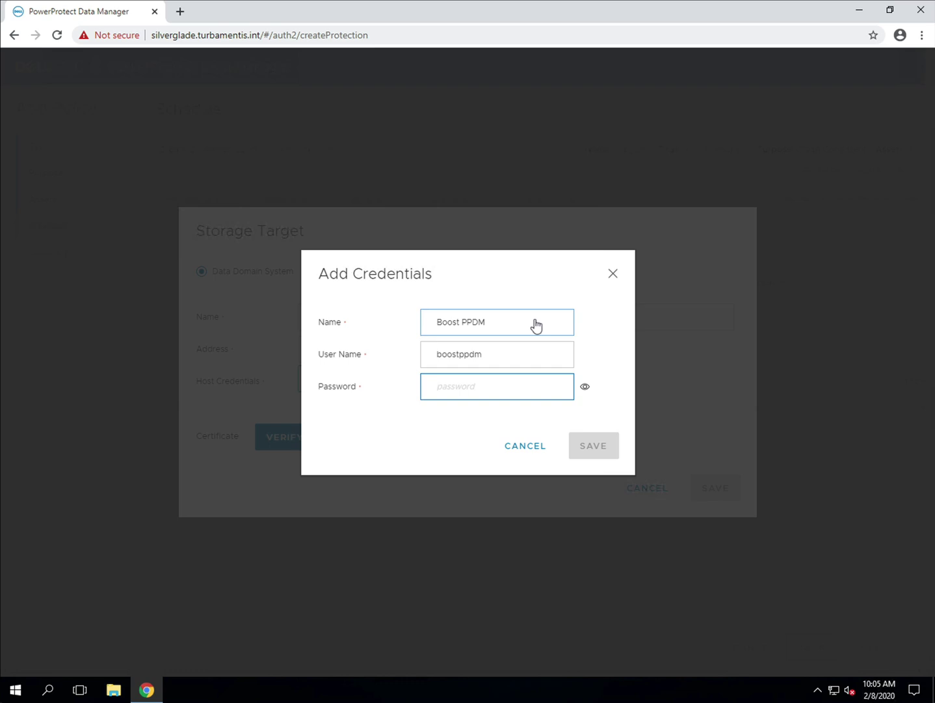
type("•••••••")
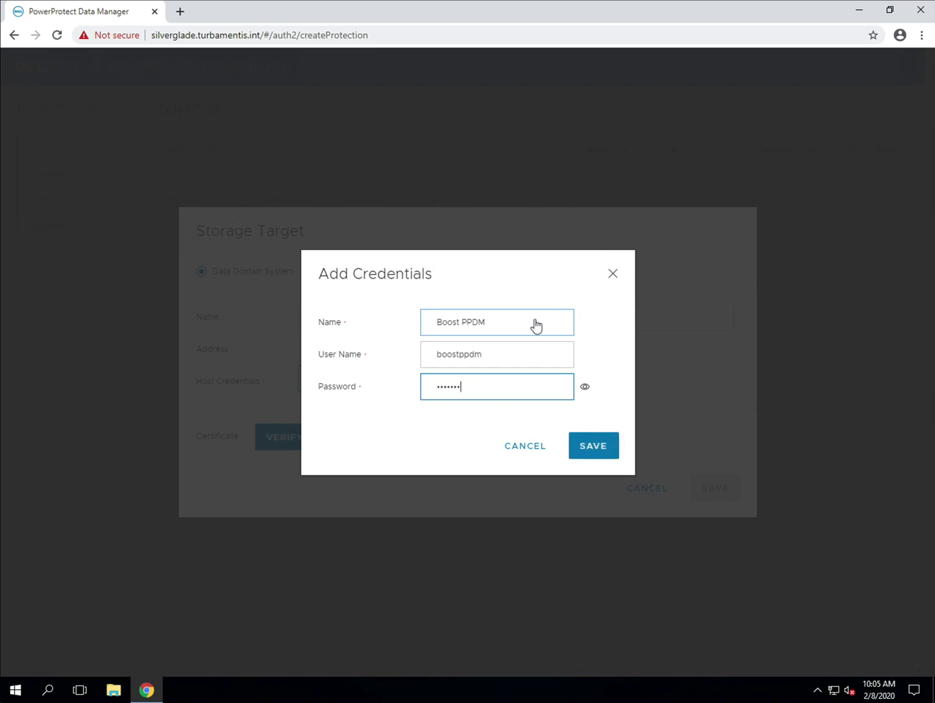
left_click(594, 447)
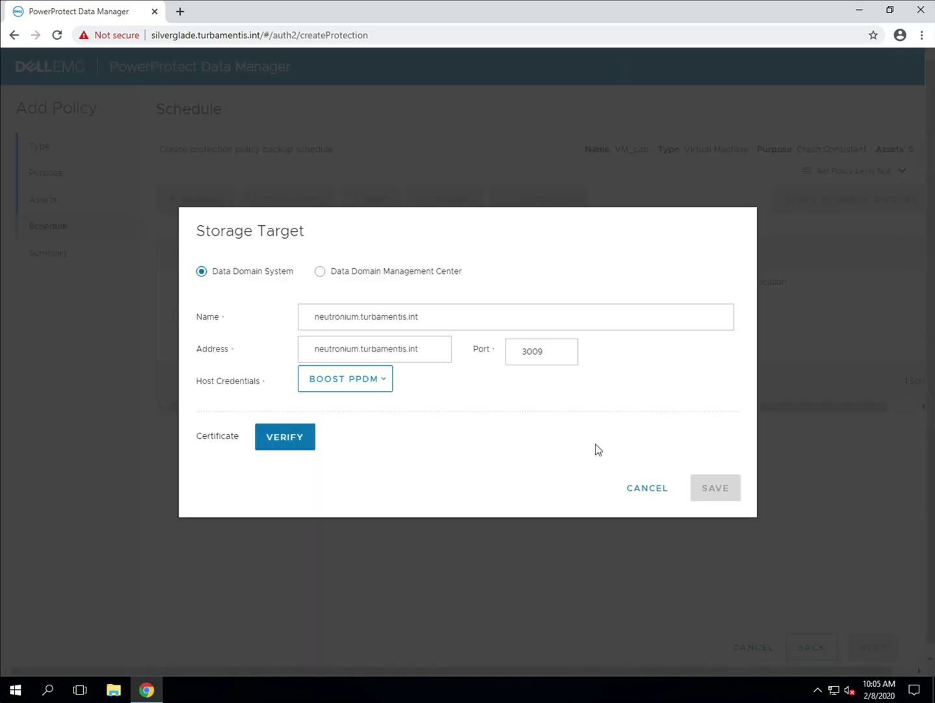
- Verify and accept the storage system's certificate, then save the storage target
left_click(290, 439)
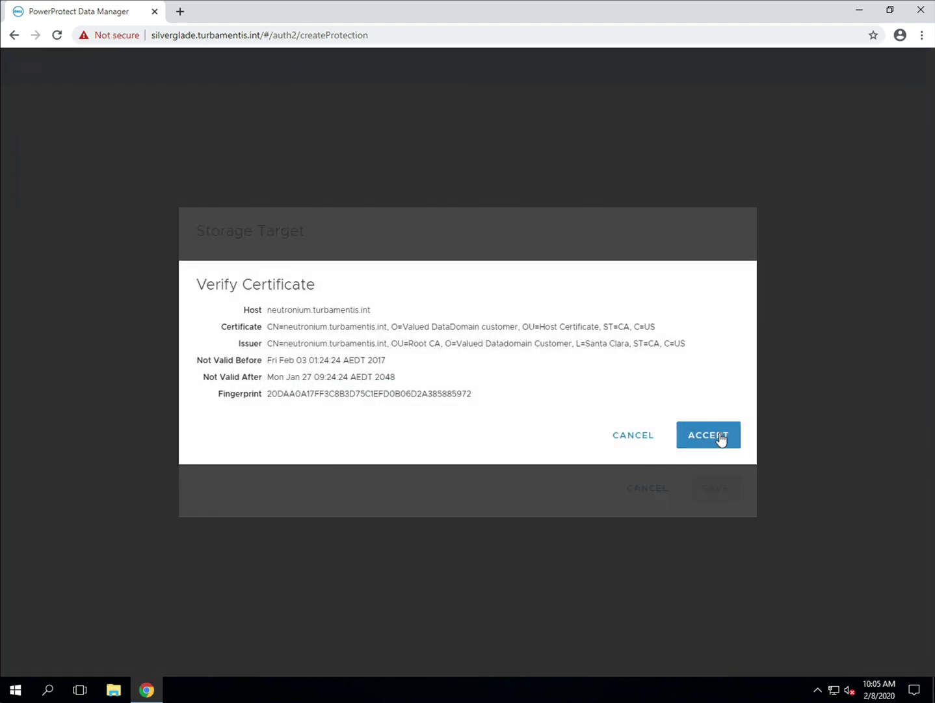
left_click(716, 428)
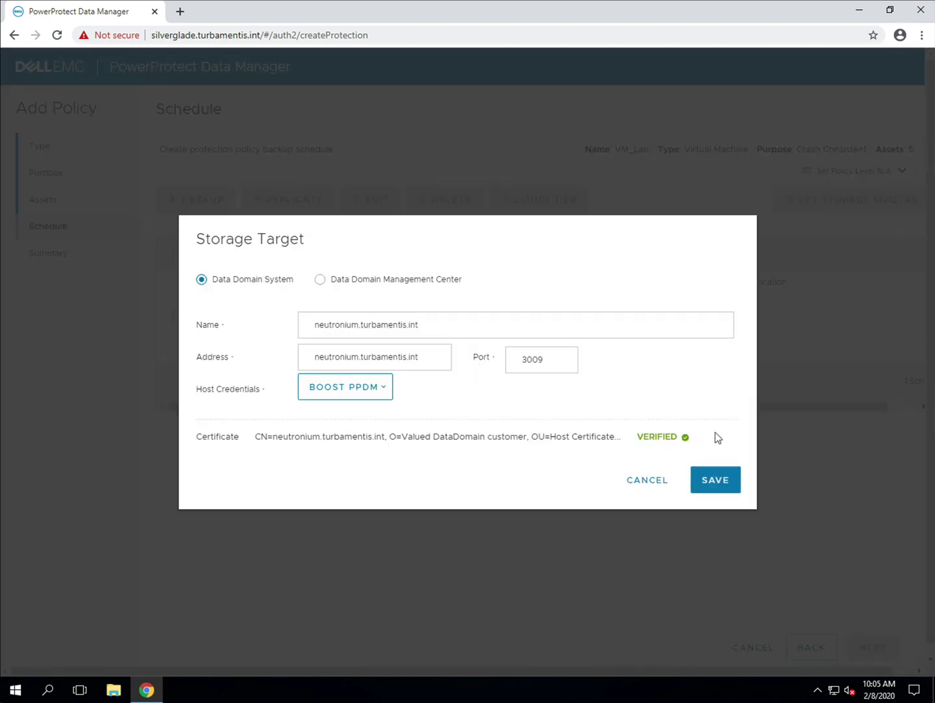
left_click(715, 482)
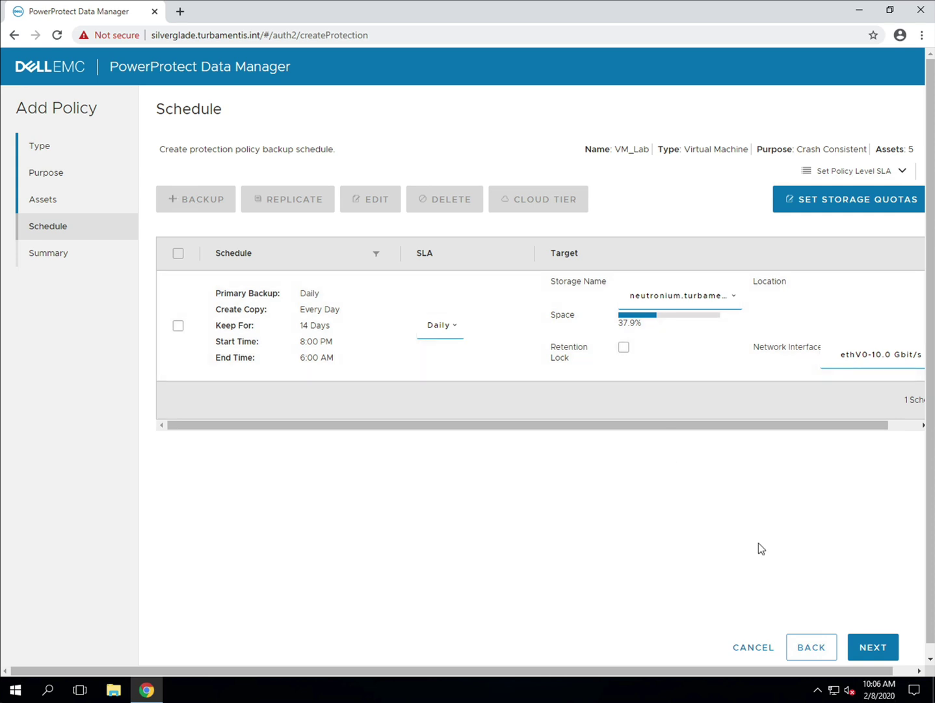
- Advance to the Summary step showing VM_Lab's daily 14-day backup, Daily SLA and neutronium.turbamentis.int storage
left_click(873, 647)
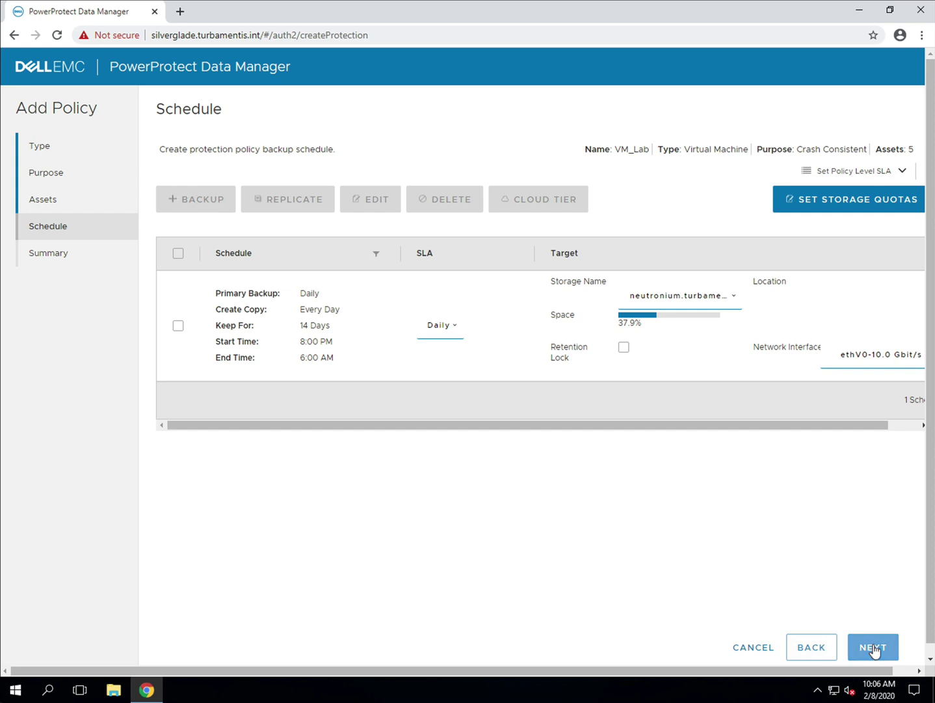